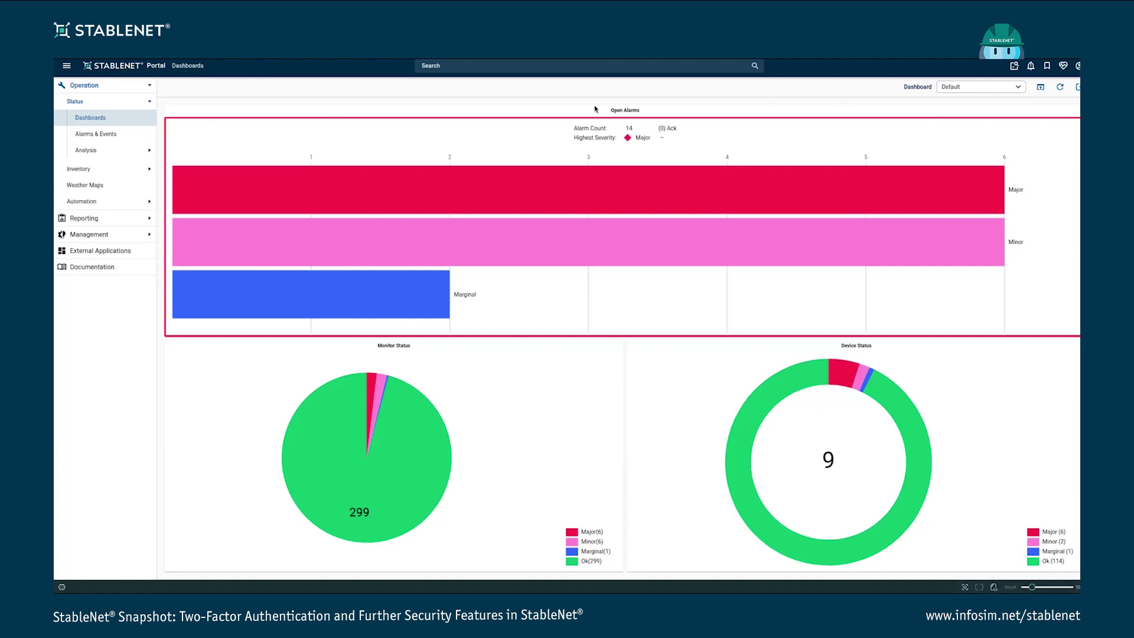
Search the portal for 'use' and open the Users/Customers administration page
left_click(523, 69)
type("user")
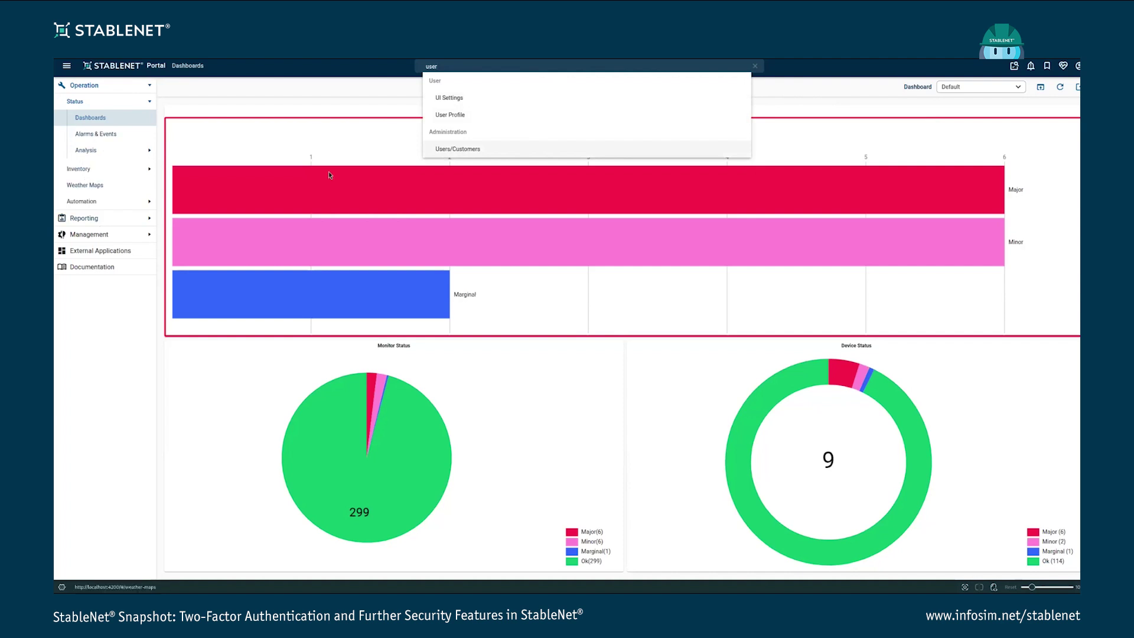
left_click(479, 148)
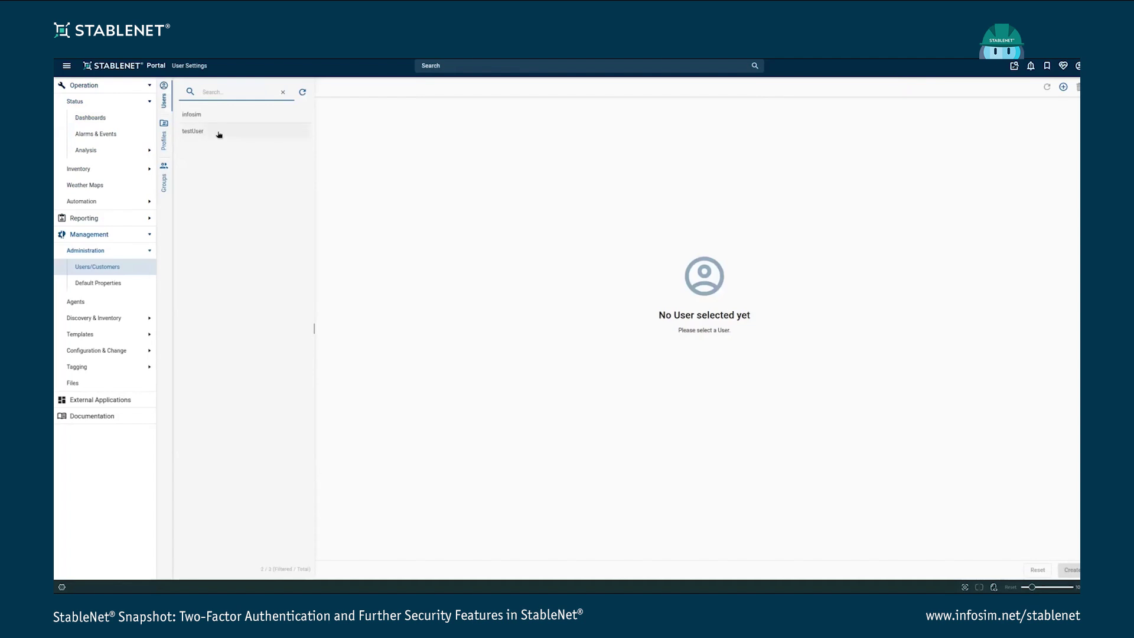
Select testUser and tick its Two-Factor Authentication (2FA) box
left_click(217, 133)
left_click(1078, 66)
left_click(874, 78)
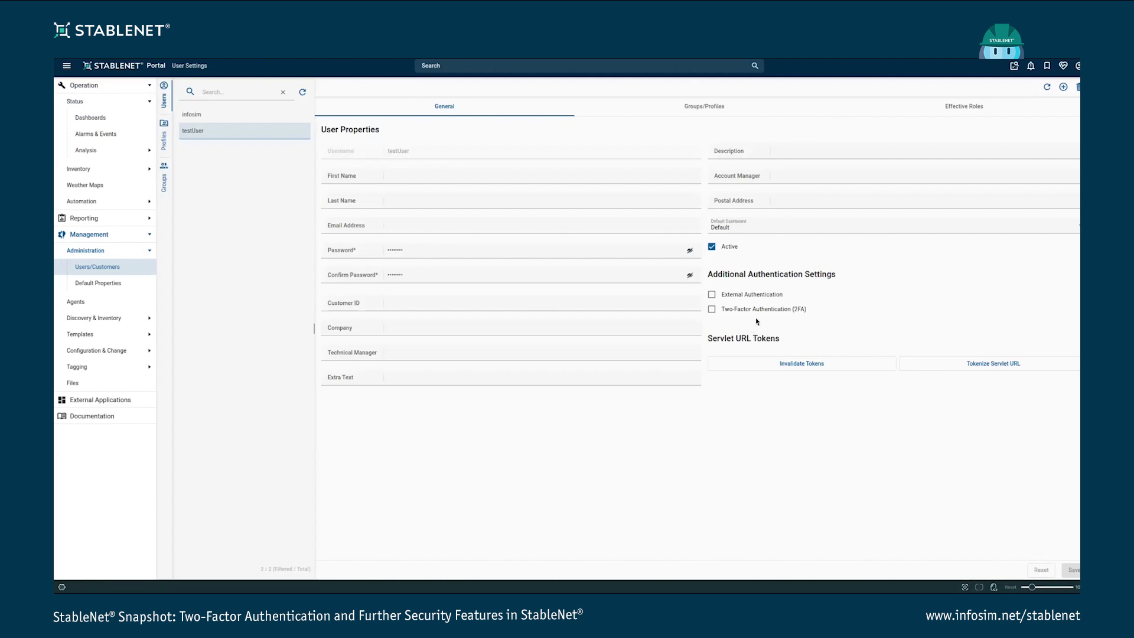
left_click(711, 309)
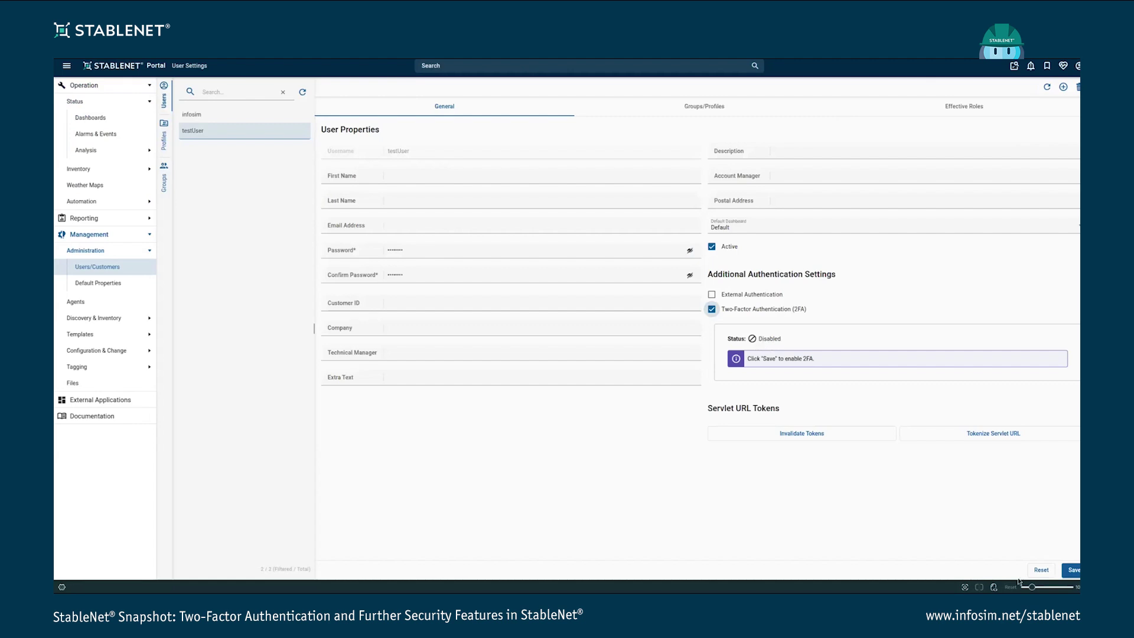
Save testUser's settings and confirm Enable 2FA, so the status reads Enabled - User Action Required
left_click(1073, 570)
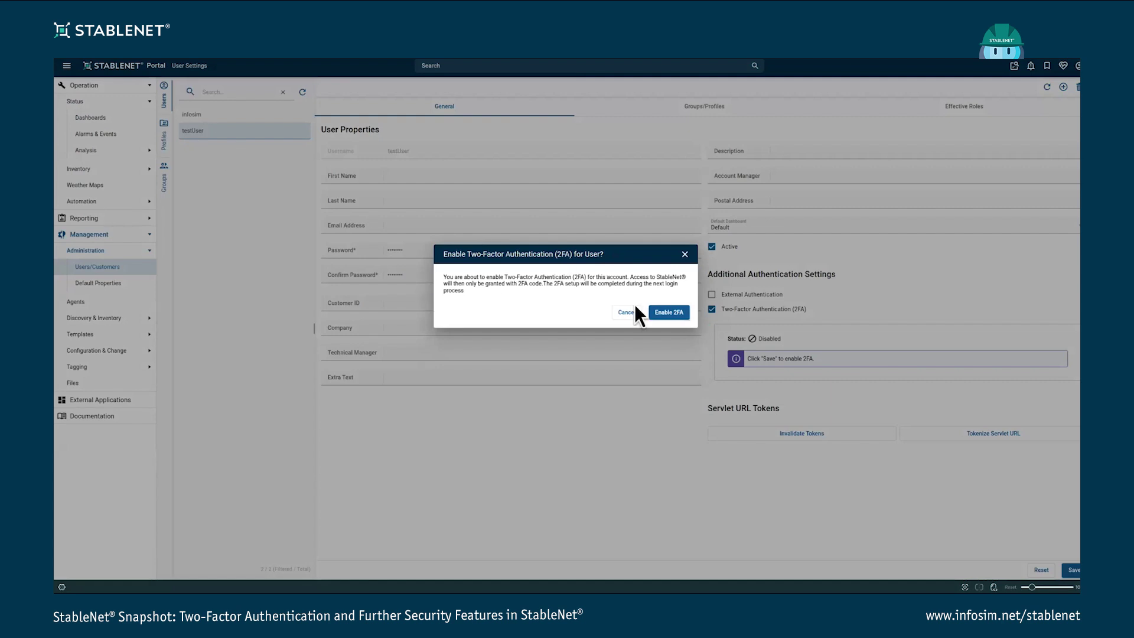
left_click(670, 315)
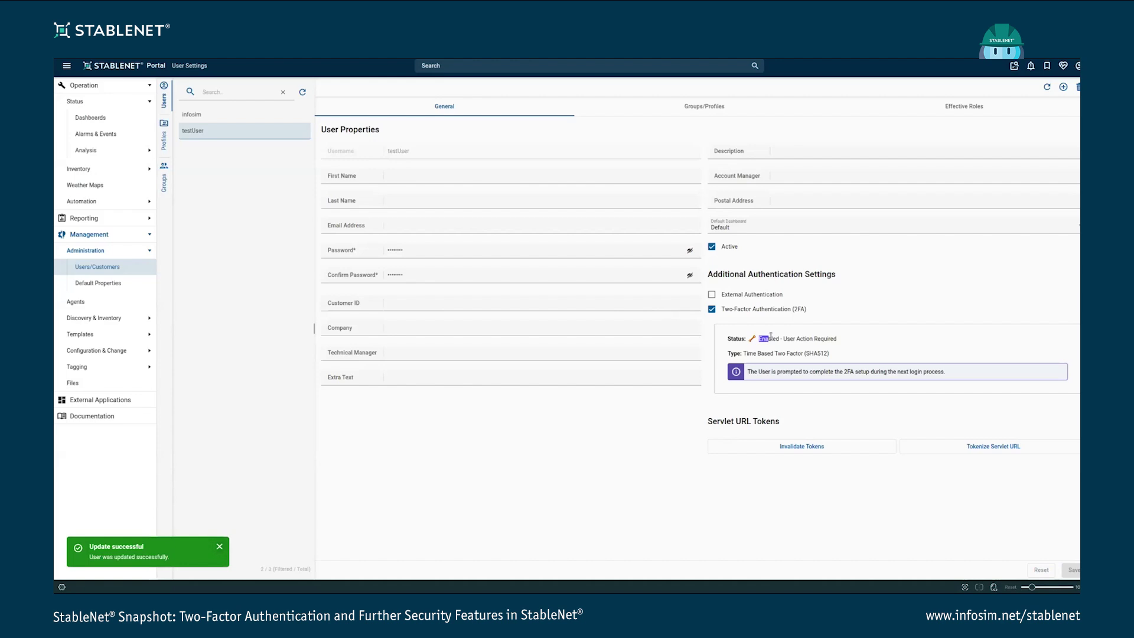
left_click_drag(784, 341, 826, 341)
left_click(842, 343)
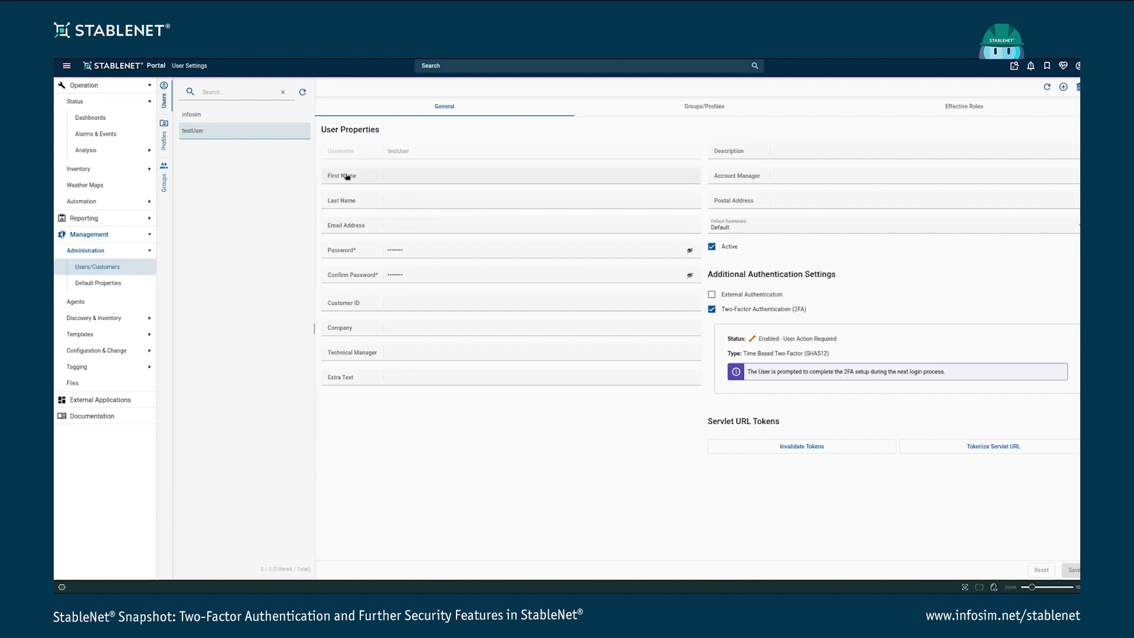
Log out and log back in as testUser to reach the 2FA Setup page with its QR code
left_click(118, 66)
left_click(1078, 65)
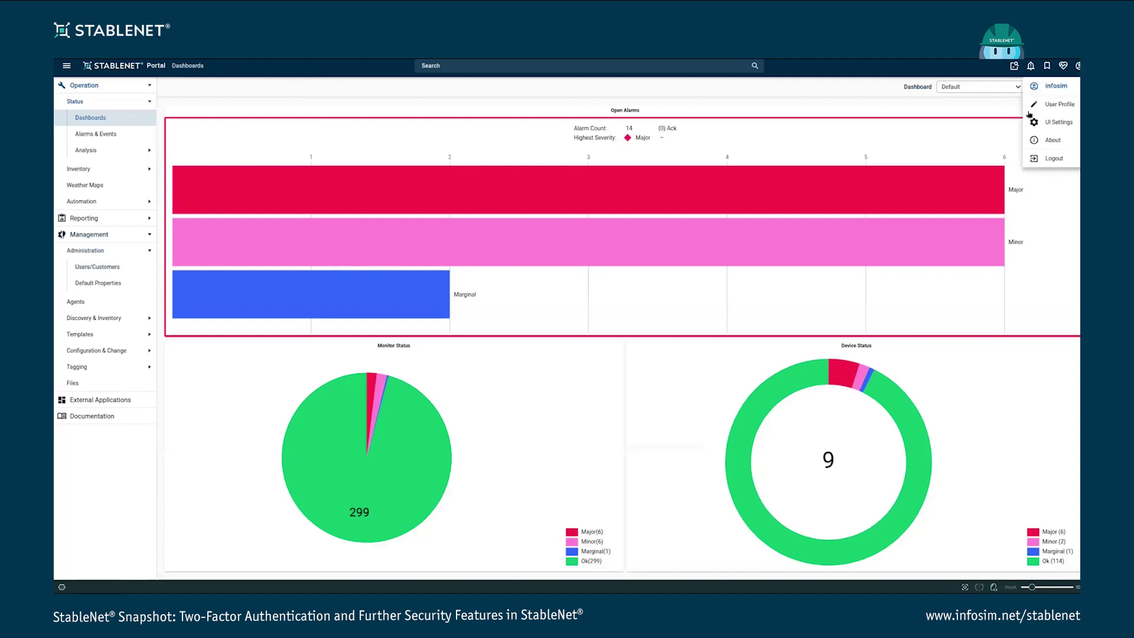
left_click(1051, 165)
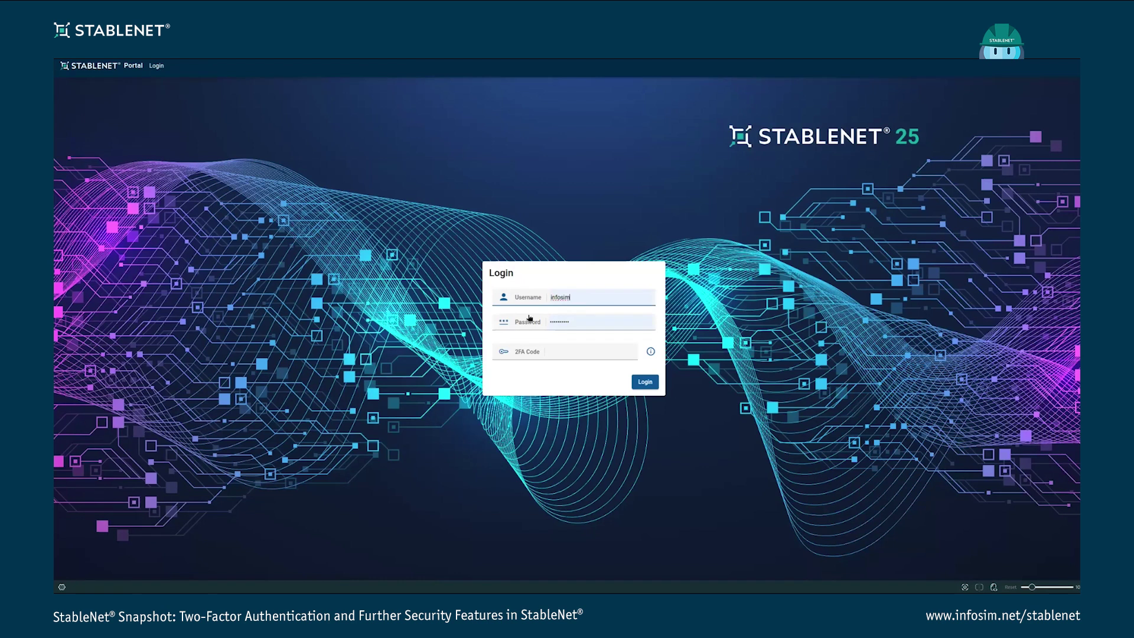
double_click(560, 297)
type("testUse")
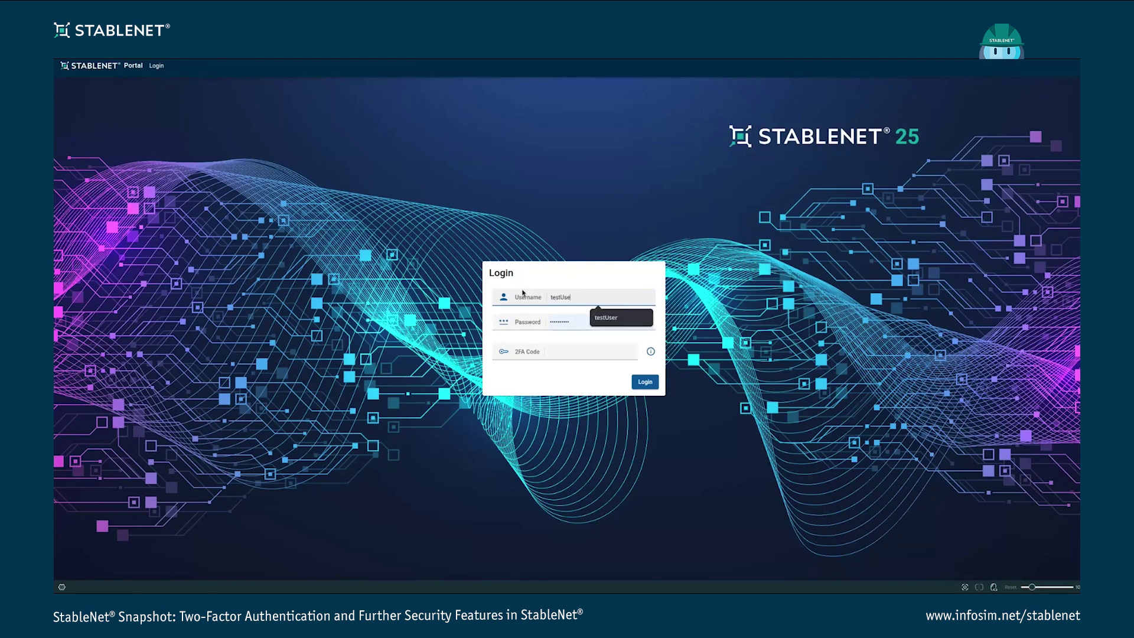
type("r")
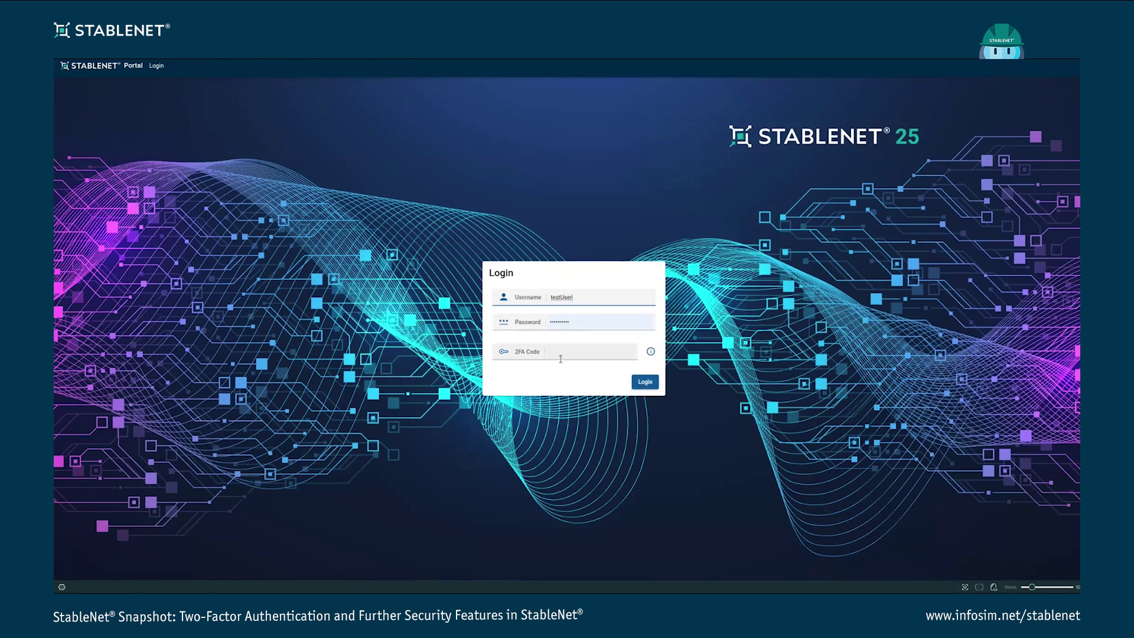
left_click(640, 381)
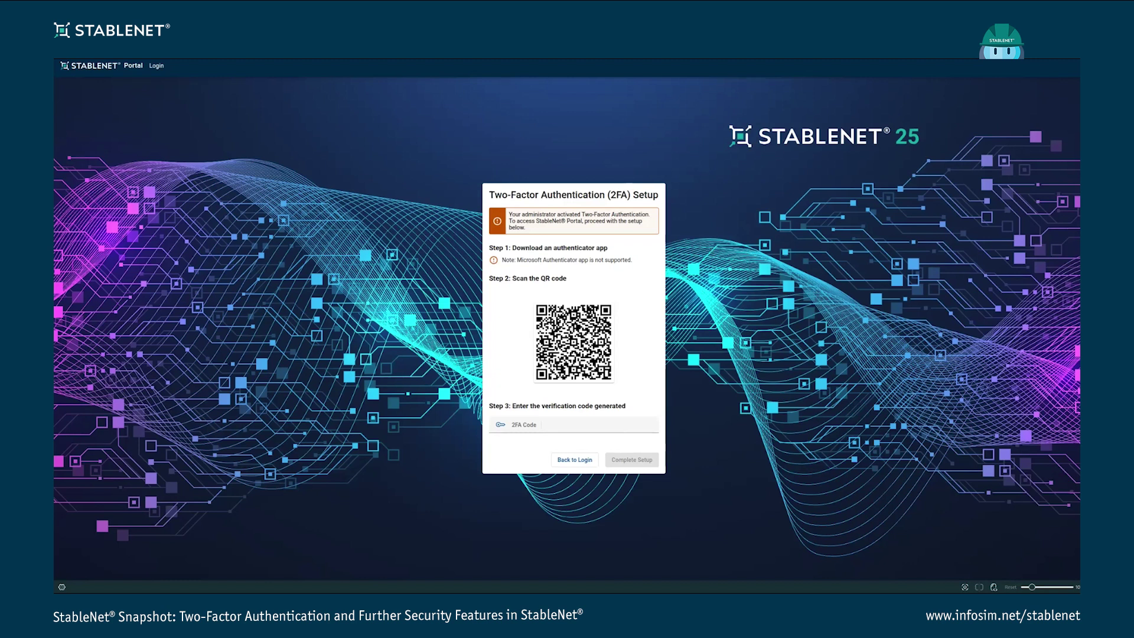
Read the code from the authenticator screenshot and enter it in the 2FA Code field, correcting the last digit
left_click_drag(1063, 367, 807, 108)
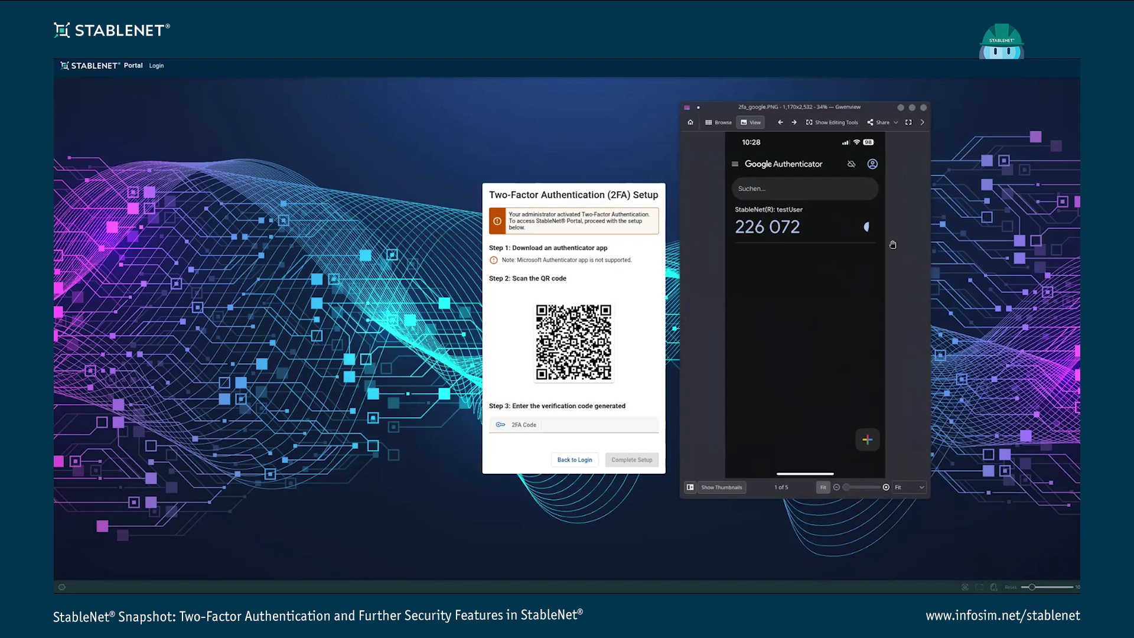
key("alt+Tab")
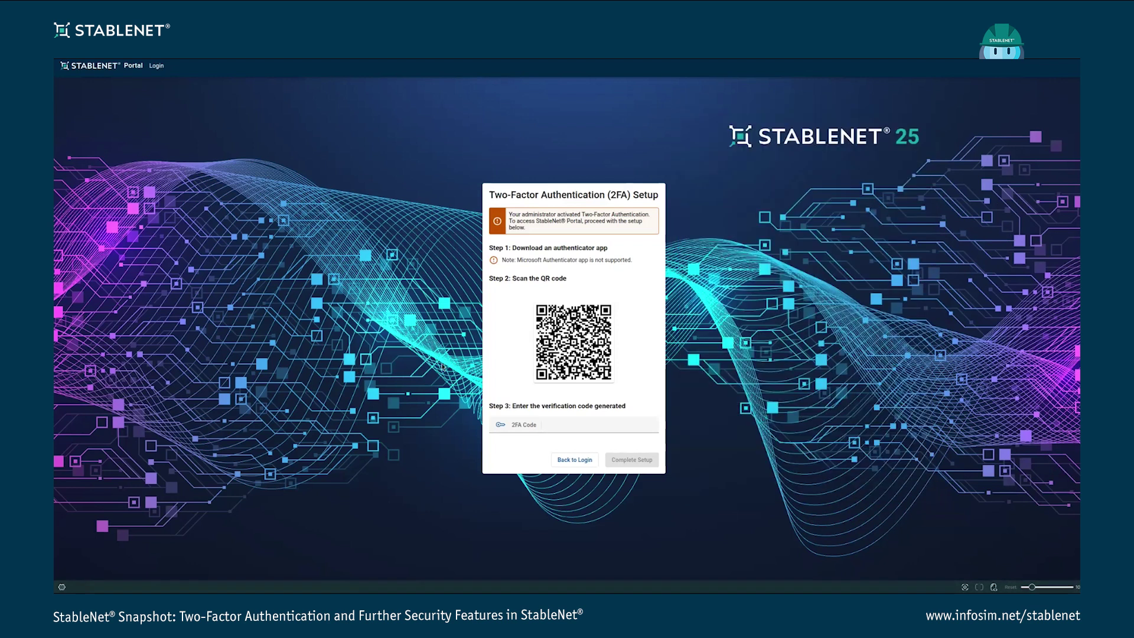
left_click(561, 424)
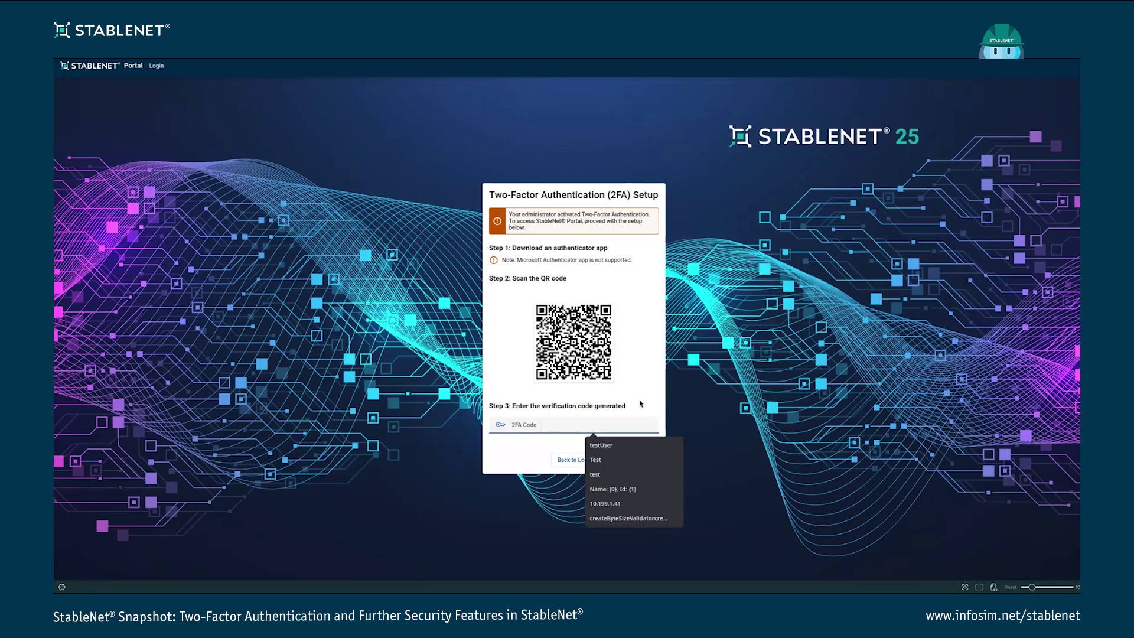
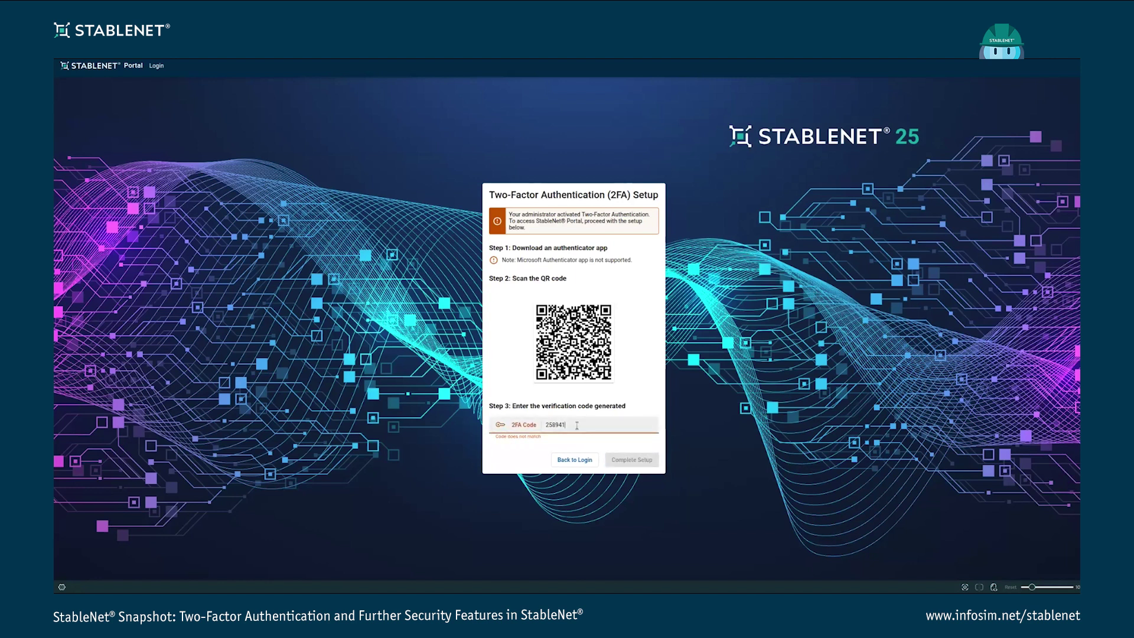
Finish the 2FA setup, then log out and try logging in as testUser without a 2FA code
left_click(637, 466)
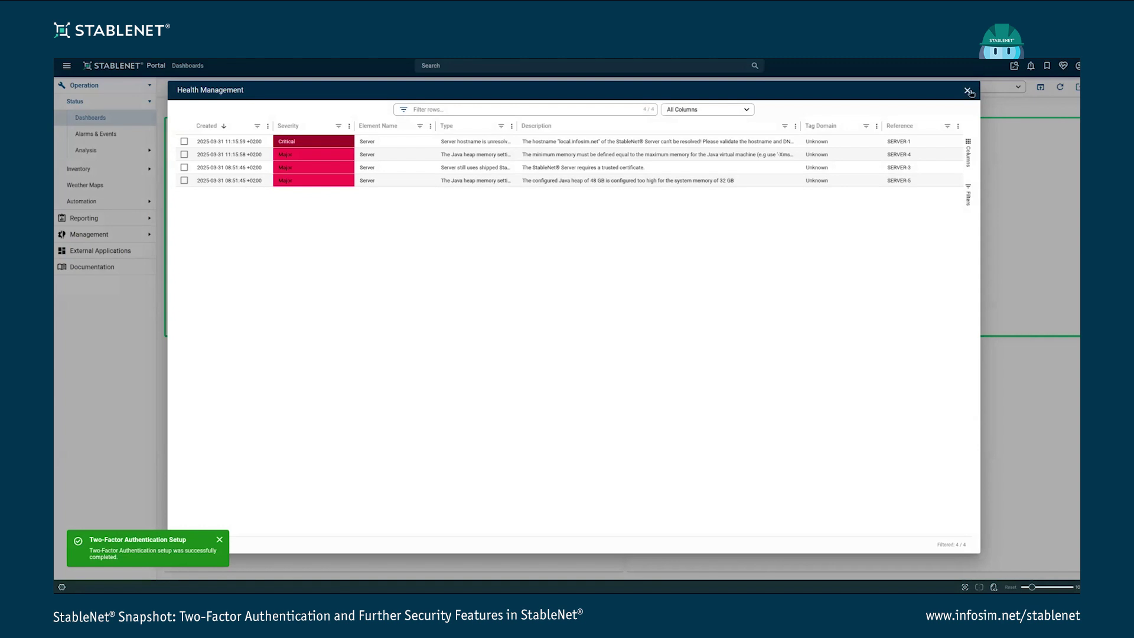
left_click(968, 91)
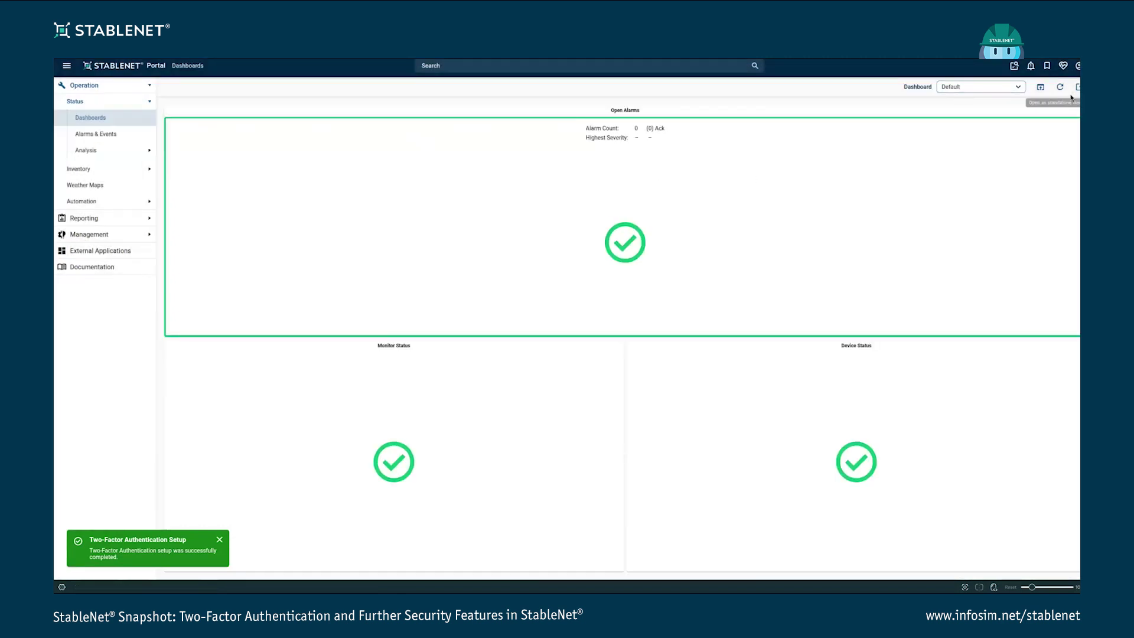
left_click(1078, 66)
left_click(1060, 158)
left_click(533, 298)
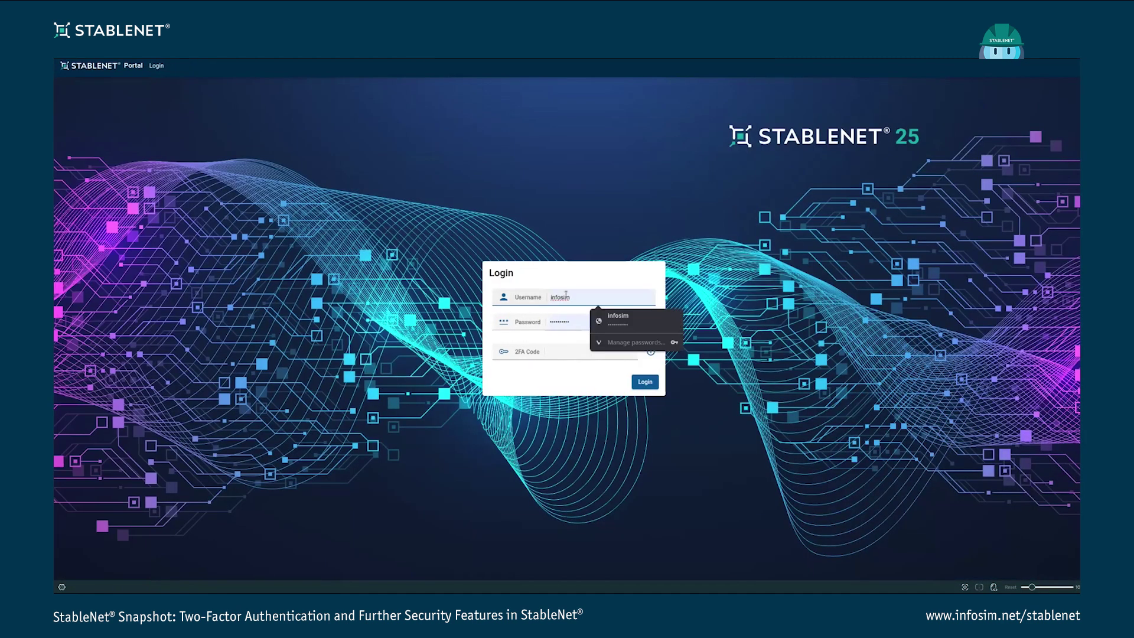
type("testUser")
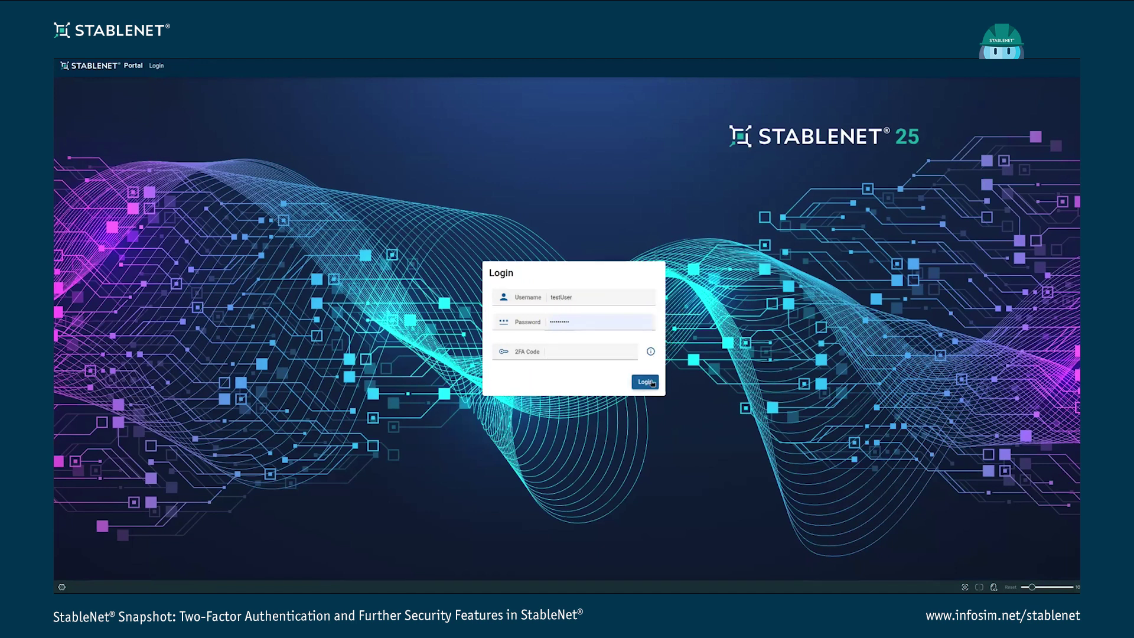
left_click(638, 381)
Log in as testUser with a 2FA code, dismiss the login error and close Health Management
left_click(566, 352)
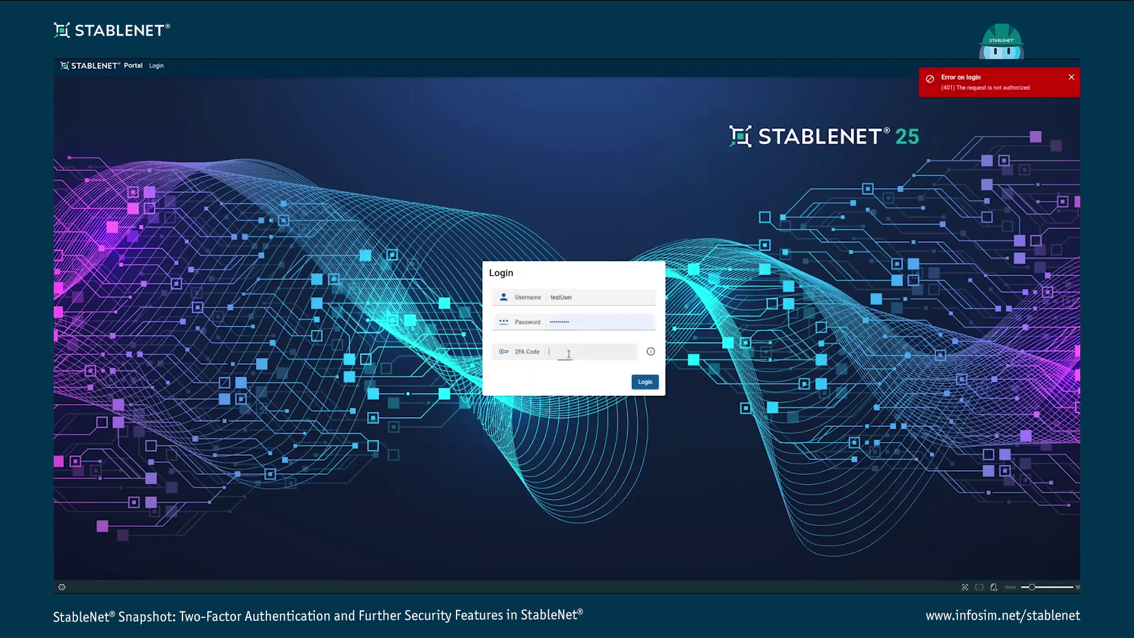
left_click(644, 381)
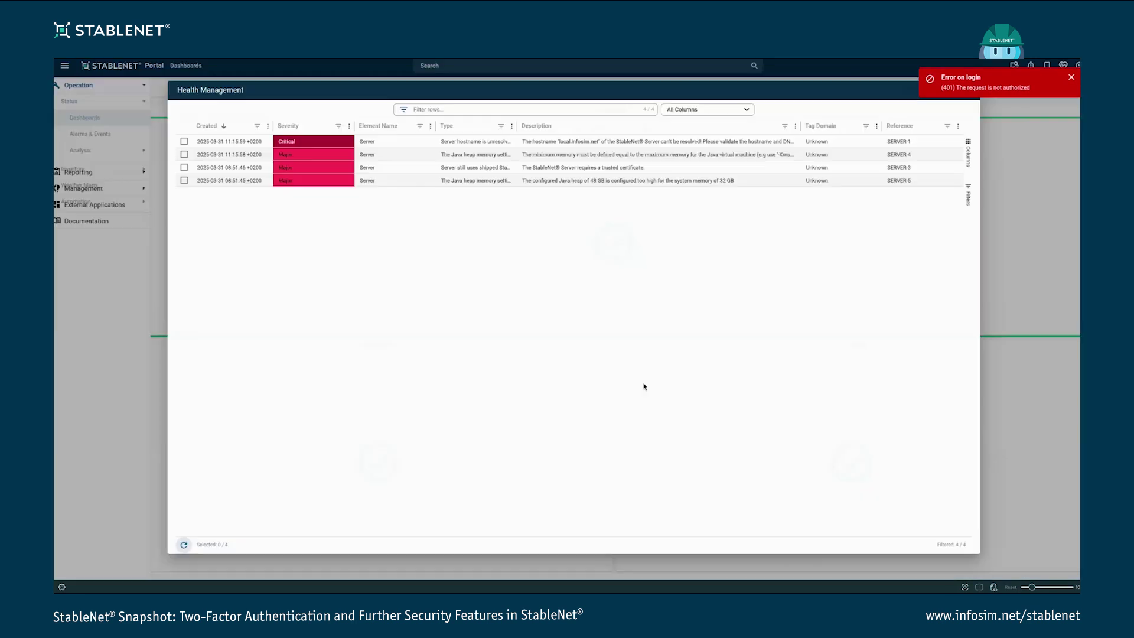
left_click(1071, 77)
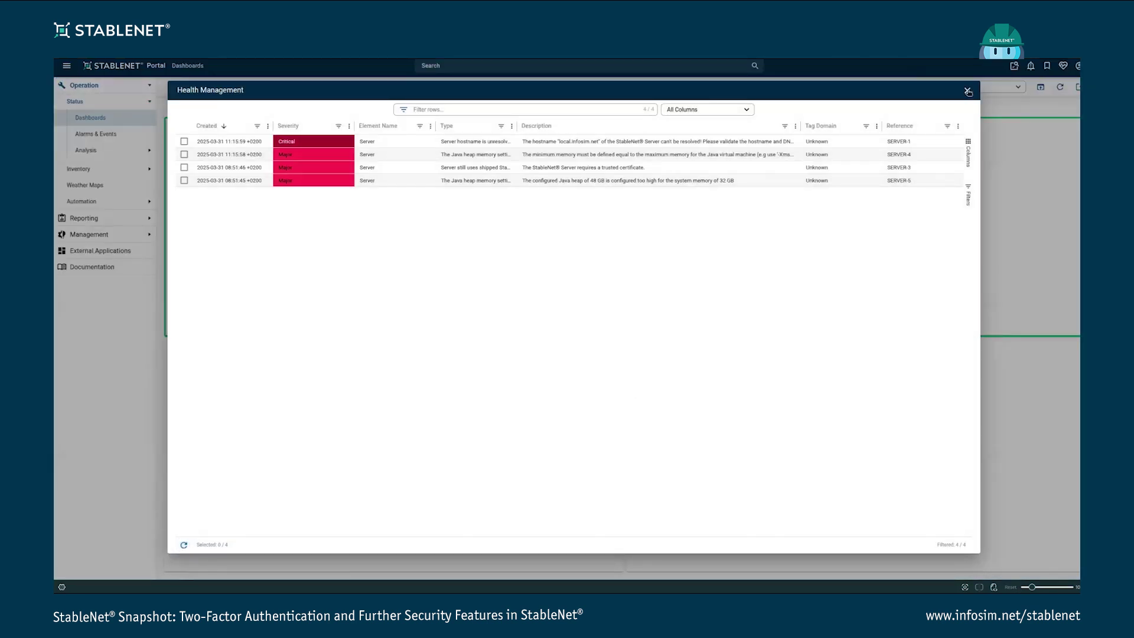
left_click(967, 92)
Log out and log back in with the saved credentials, dismissing Health Management
left_click(1078, 65)
left_click(1049, 156)
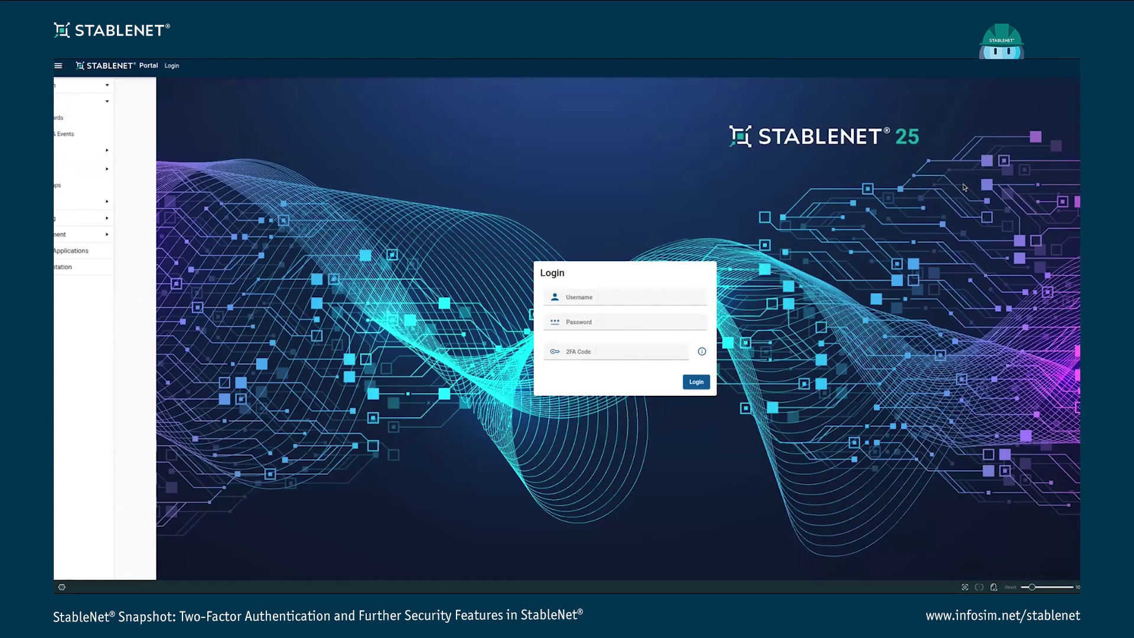
left_click(644, 382)
left_click(966, 91)
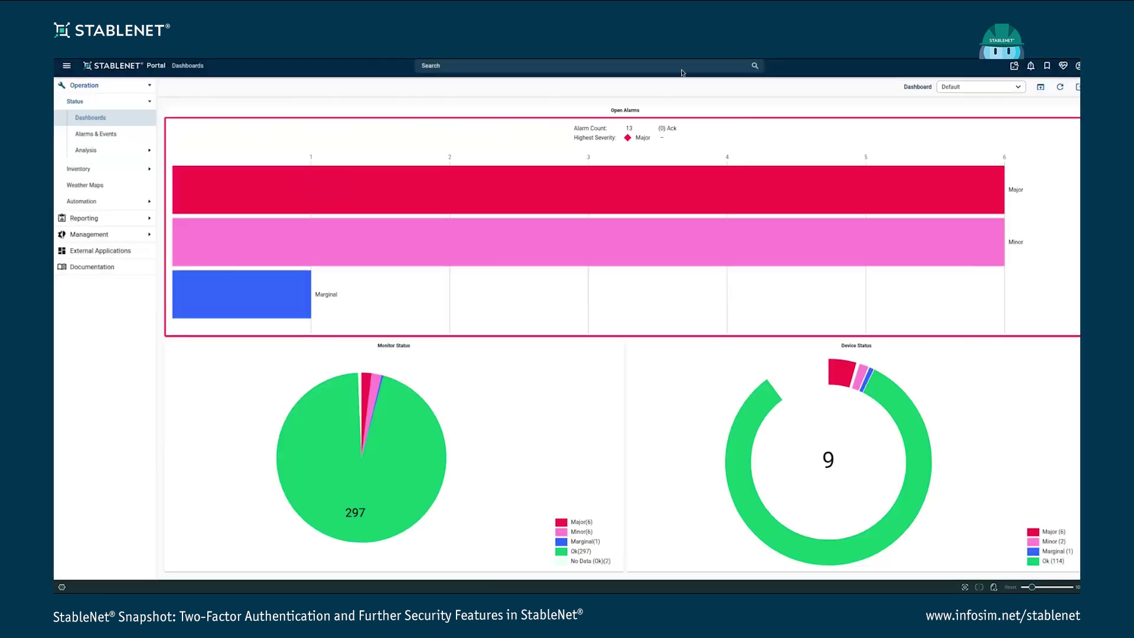
Search the portal pages and open the Users/Customers settings page
left_click(681, 66)
type("ui")
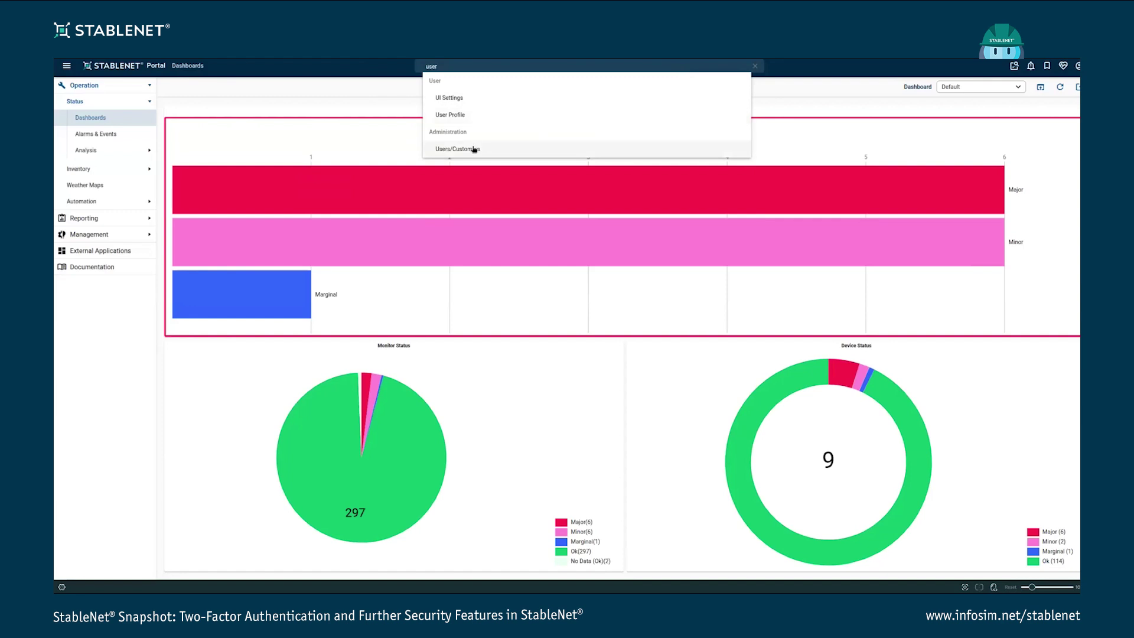
left_click(476, 149)
Open testUser's properties, view its 2FA Key QR code, then close the 2FA Key dialog
left_click(214, 132)
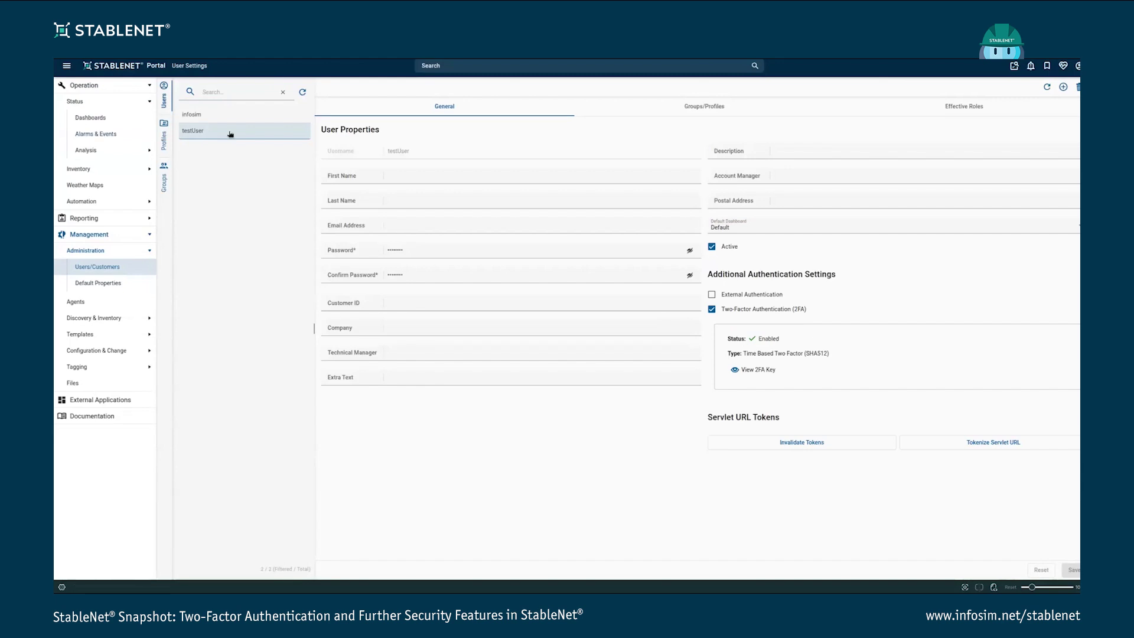
left_click(758, 371)
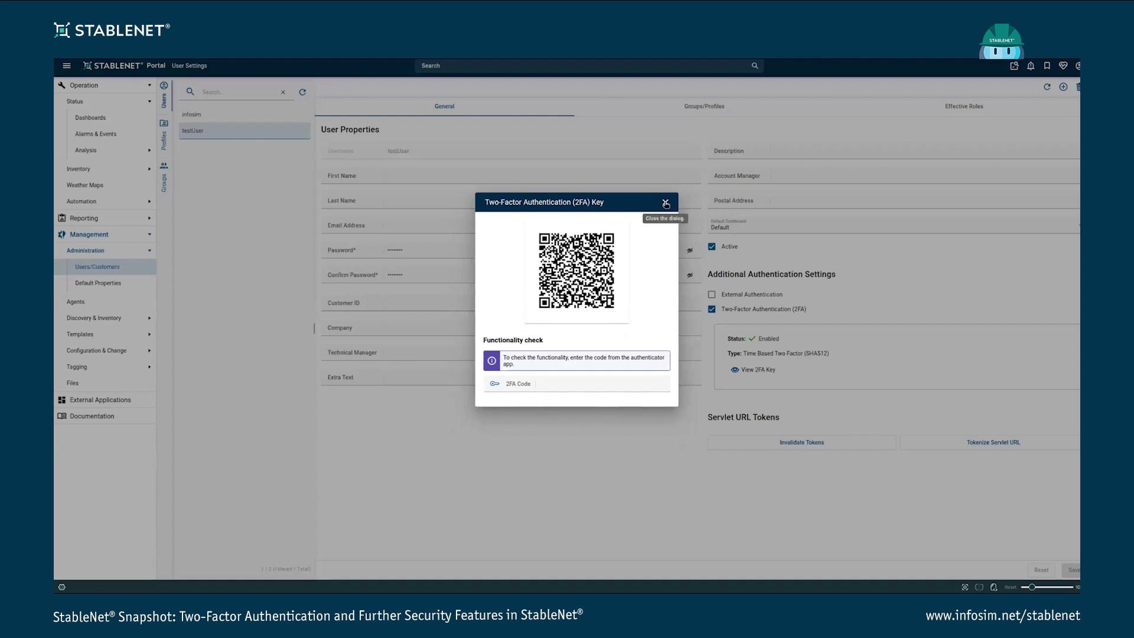
left_click(665, 203)
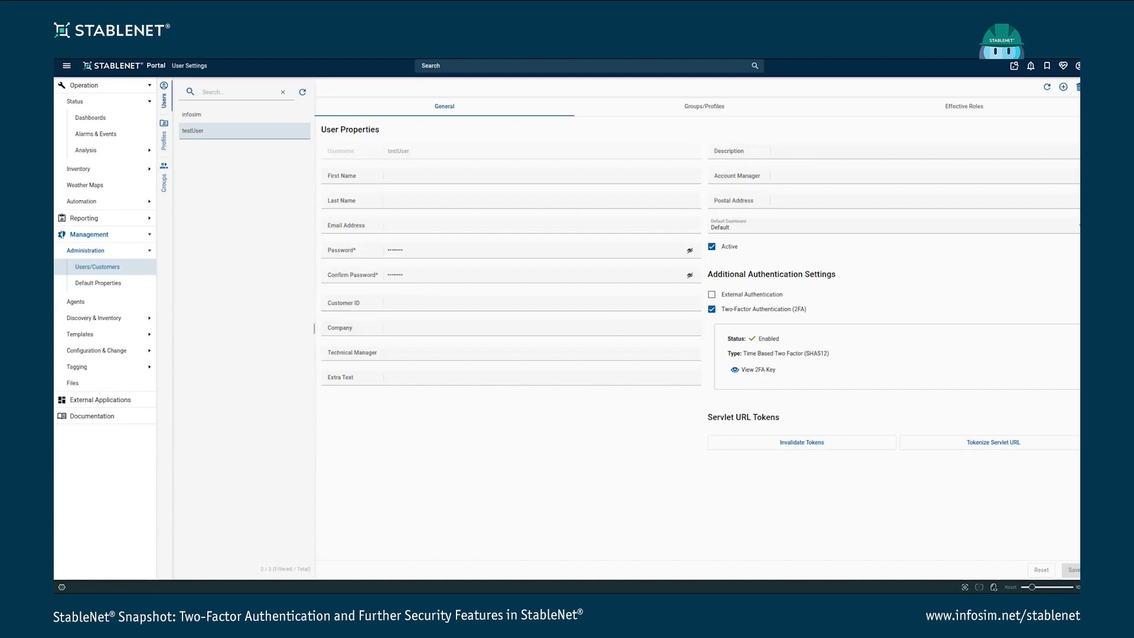
Bring KWrite with system.properties to the front and mark the end of the account blocking parameters
key("alt+Tab")
left_click_drag(539, 116, 544, 119)
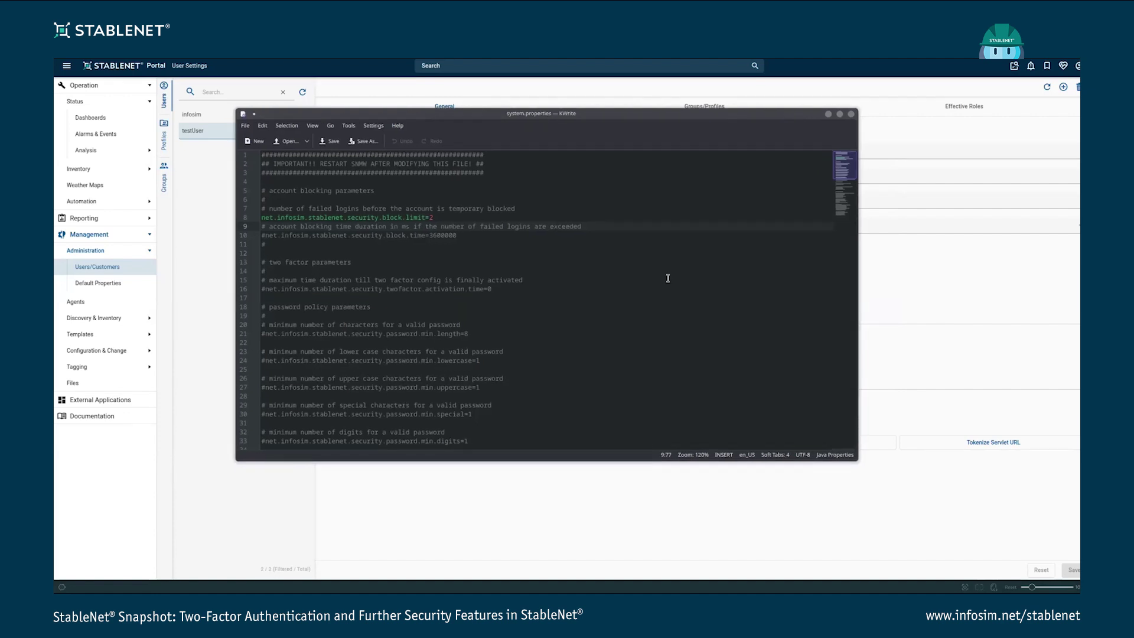
left_click(602, 254)
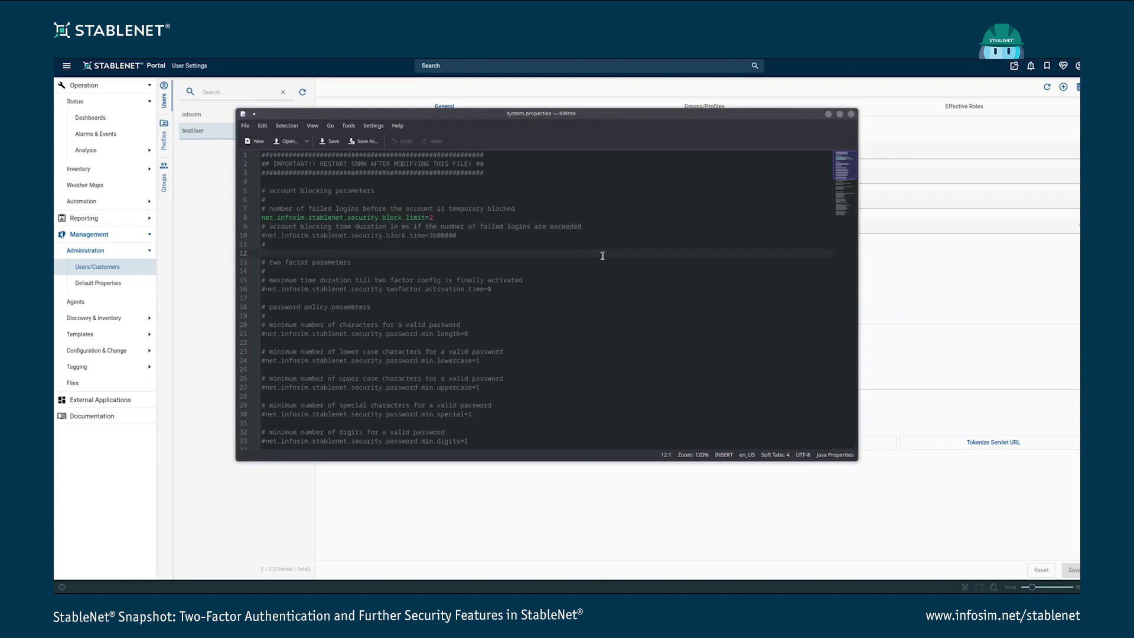
Review the password policy lines: minimum length, lowercase and uppercase character settings
scroll(512, 277, "down", 3)
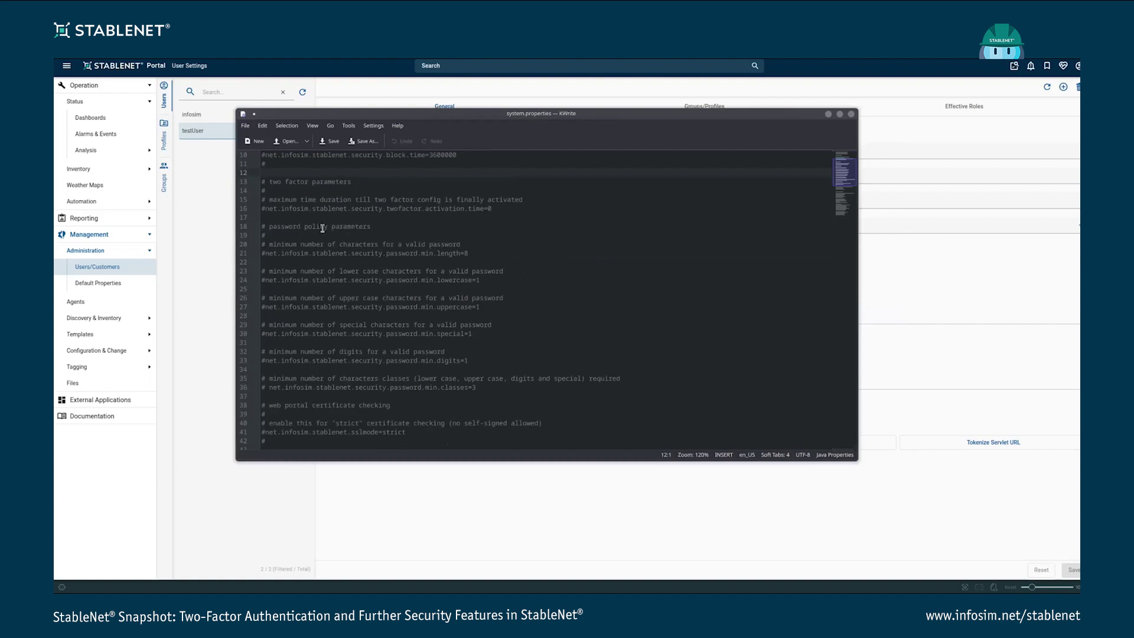
left_click_drag(476, 251, 401, 253)
left_click(522, 253)
left_click(470, 280)
left_click(465, 307)
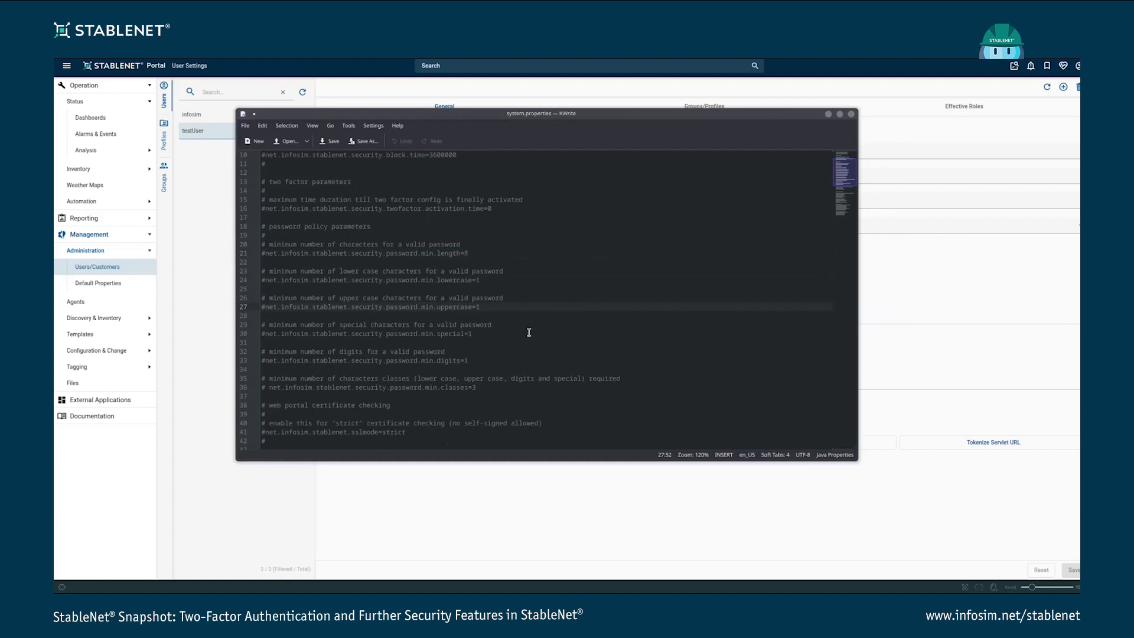
scroll(527, 312, "up", 3)
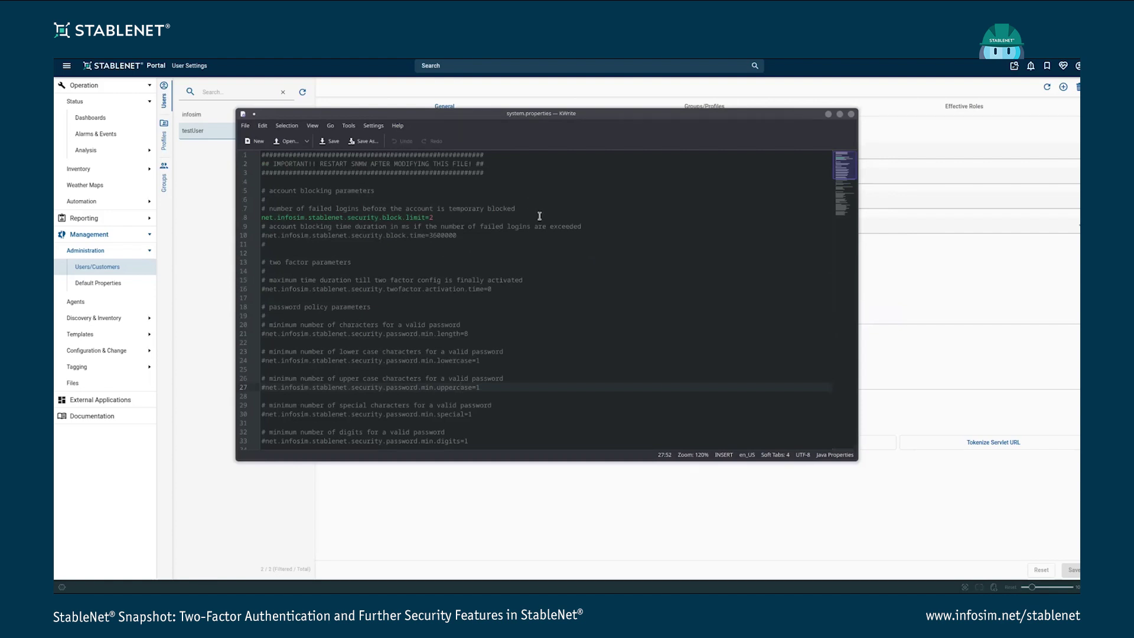
Point out block limit 2 and block time 3600000 ms, then return to the portal's user settings
left_click(284, 217)
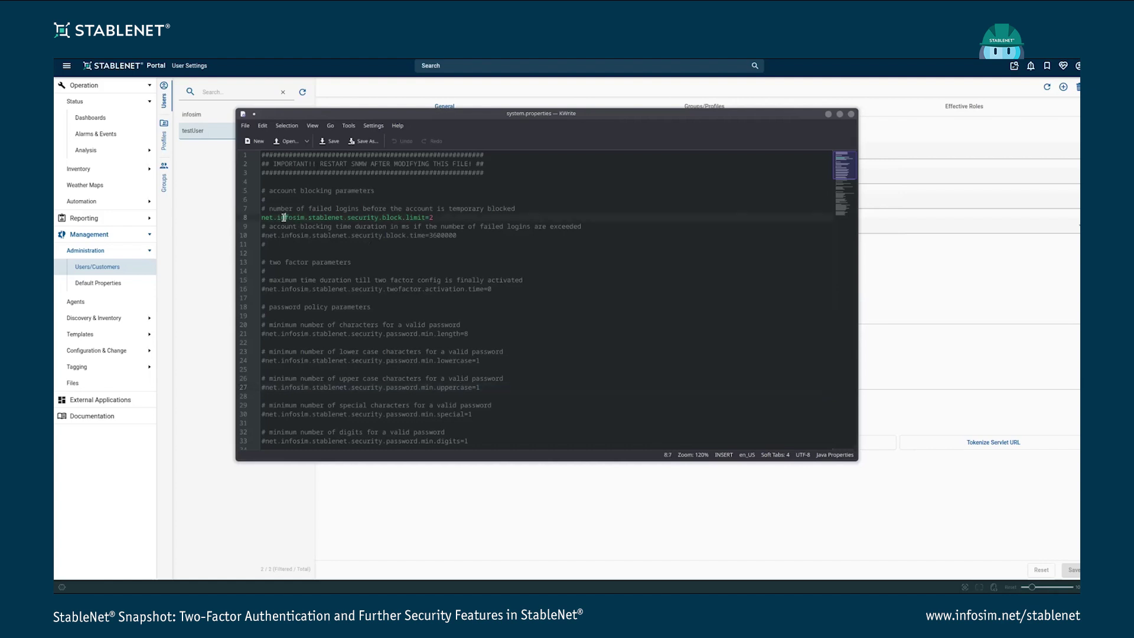
left_click(454, 218)
left_click_drag(458, 236, 429, 235)
left_click(485, 238)
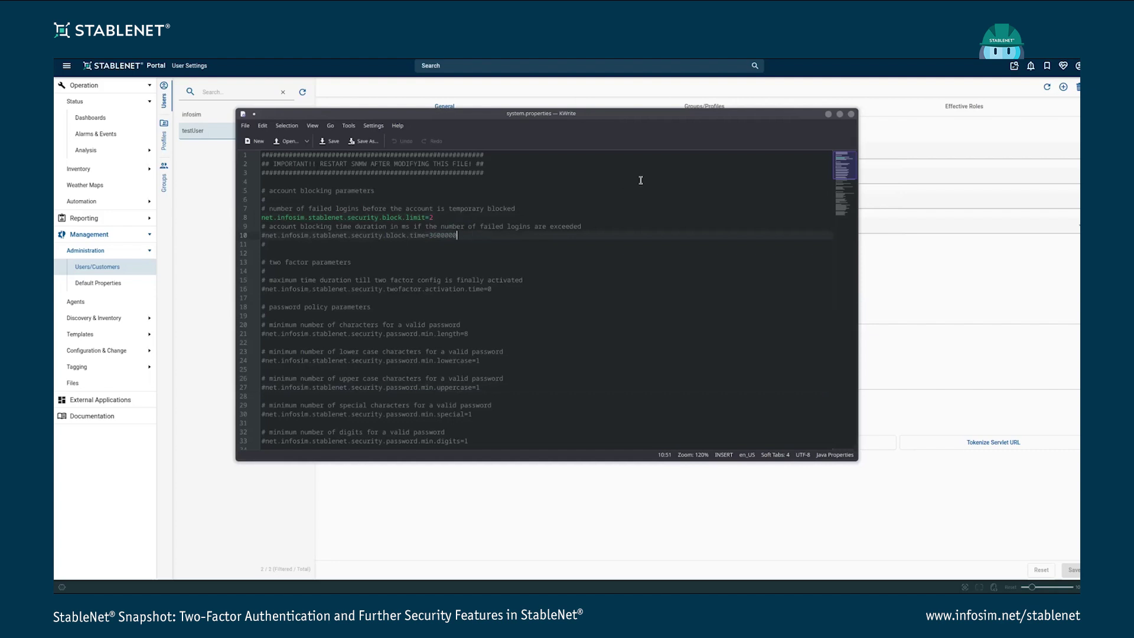
left_click(215, 247)
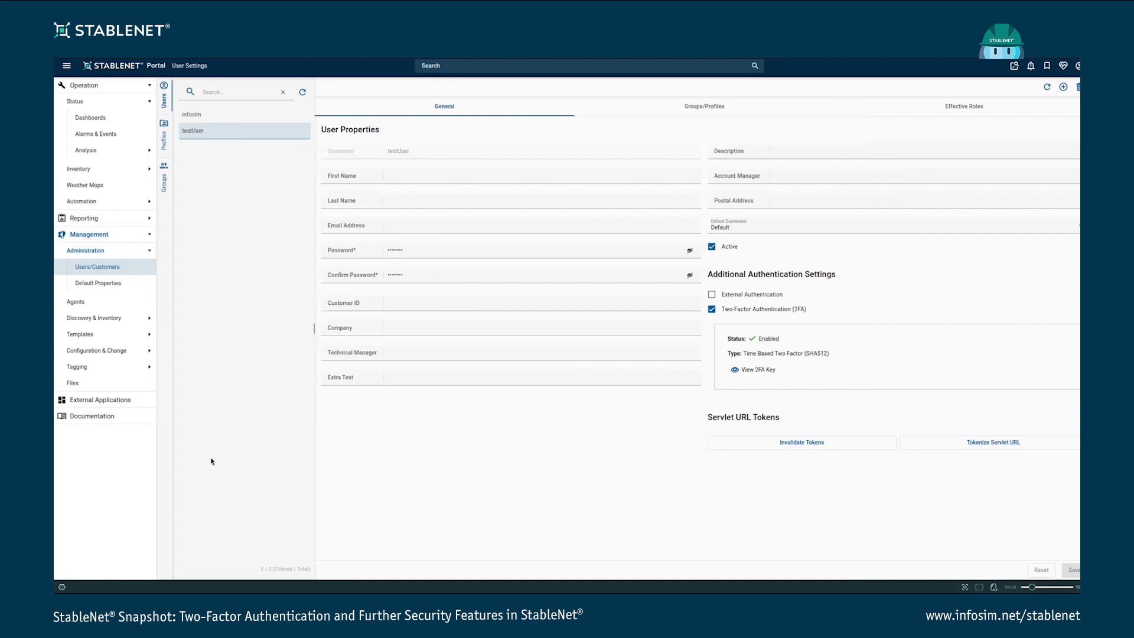
Search the StableNet documentation for 'password po' and read the Password Policy section of the Security page
left_click(99, 419)
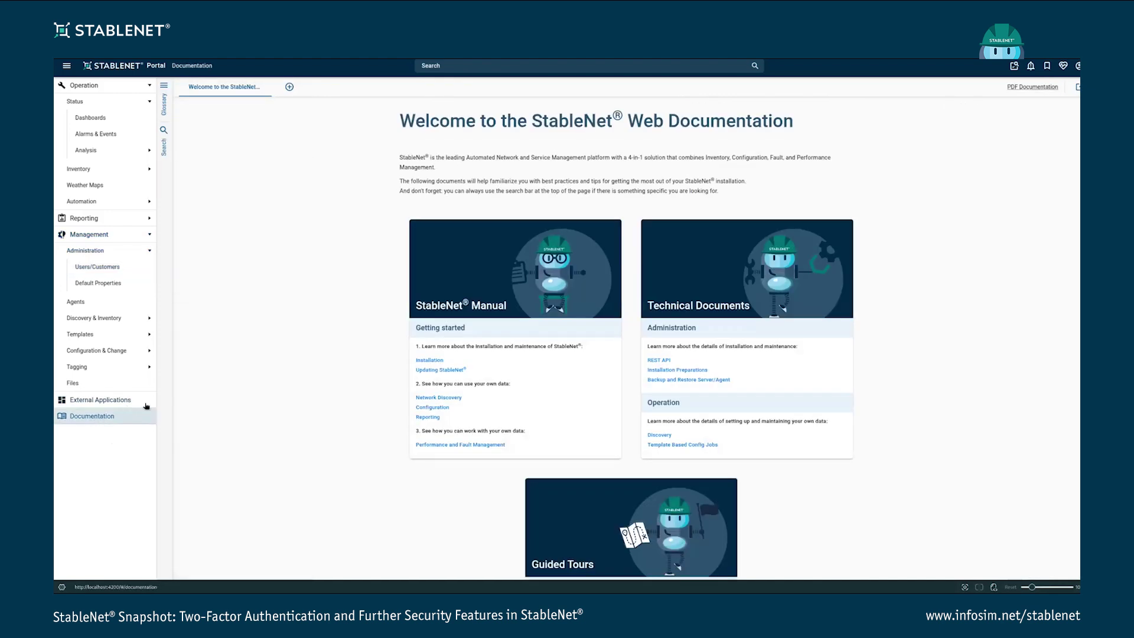
left_click(163, 145)
left_click(217, 90)
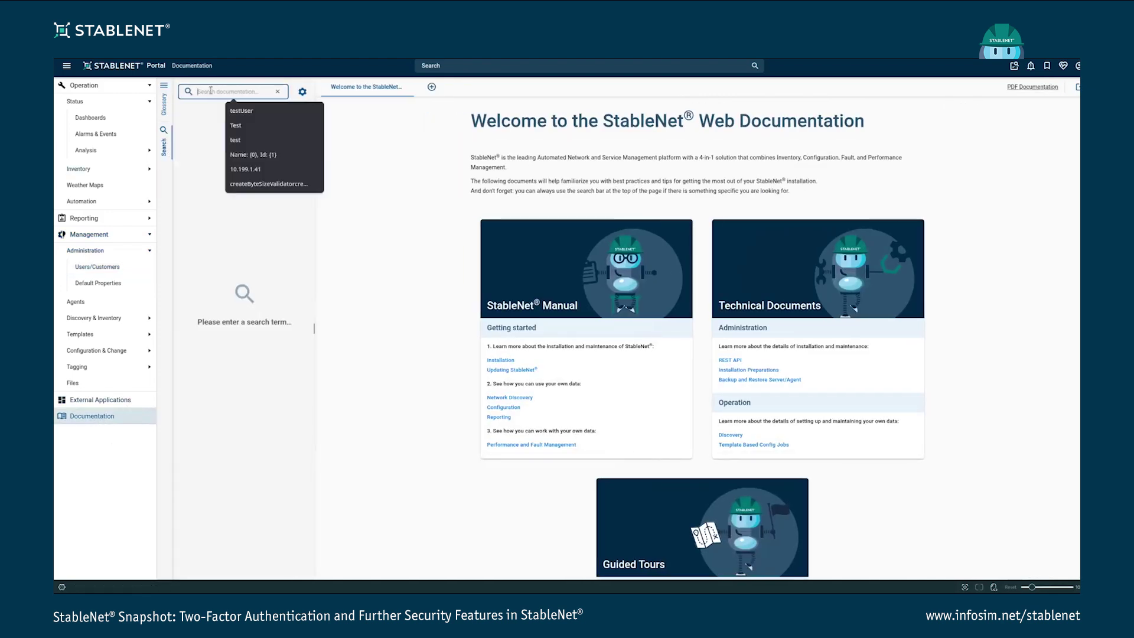
type("password poli")
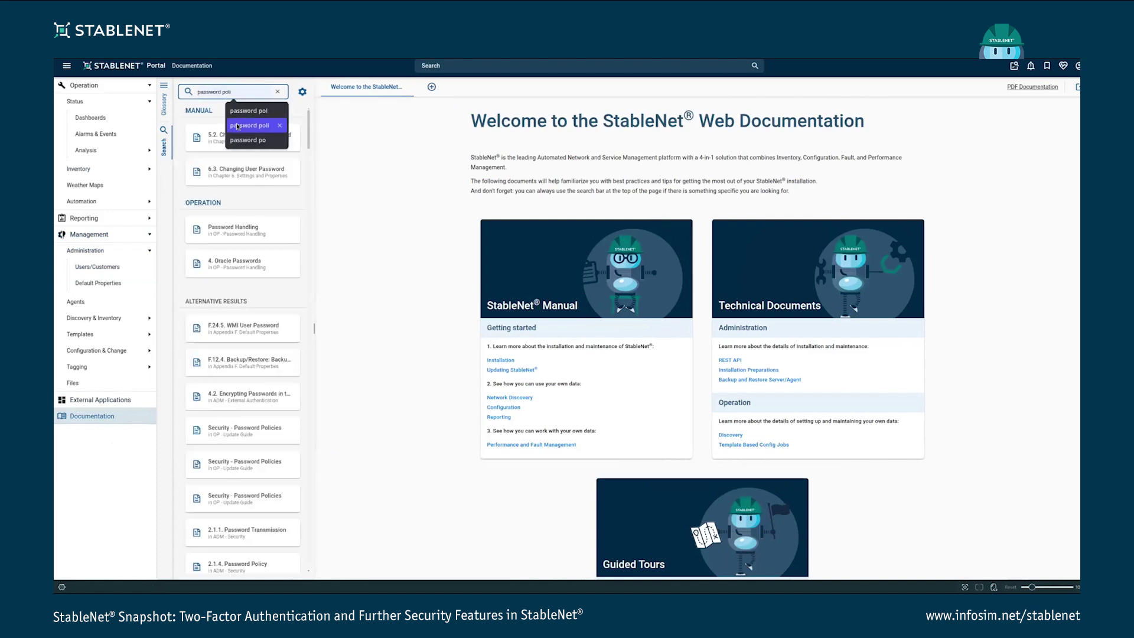
left_click(242, 126)
scroll(224, 251, "down", 3)
left_click(247, 244)
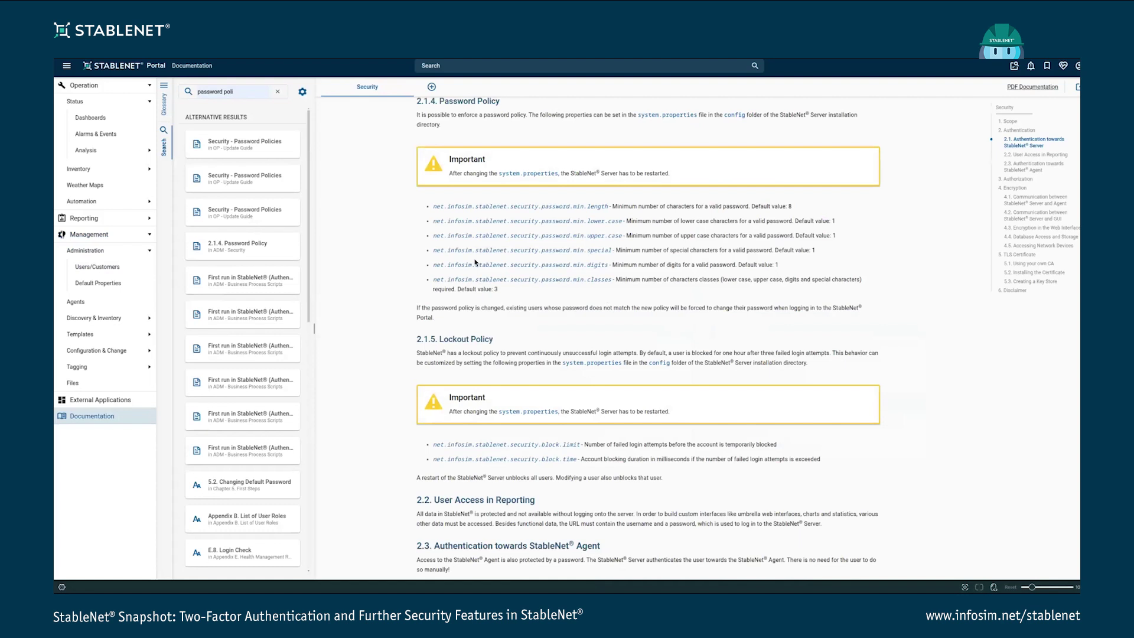
scroll(542, 232, "up", 1)
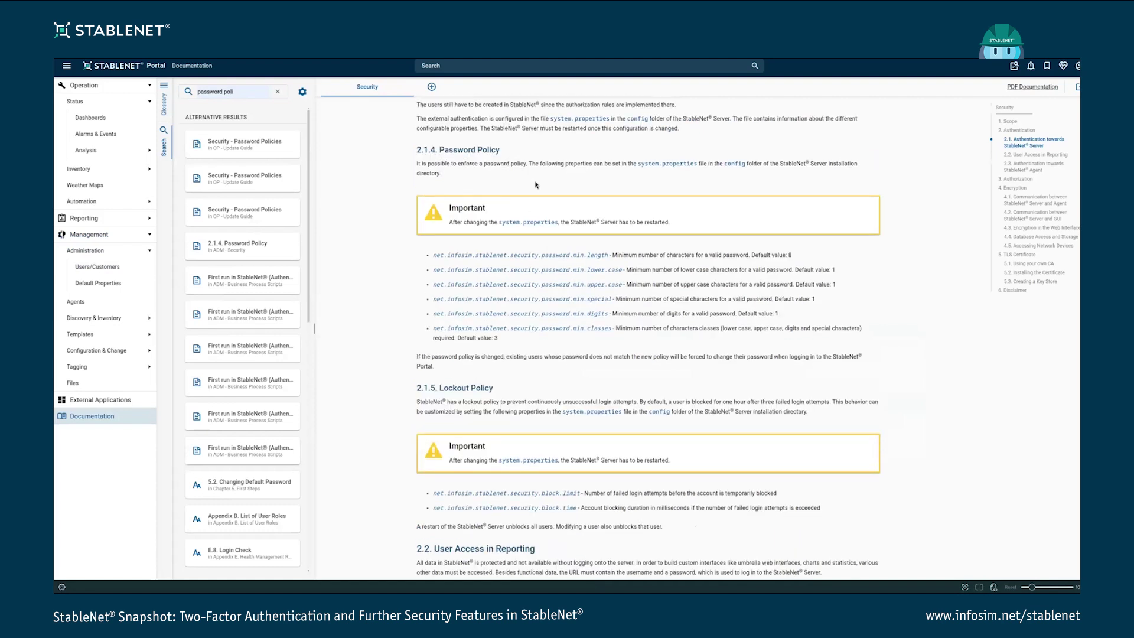
left_click_drag(754, 163, 708, 164)
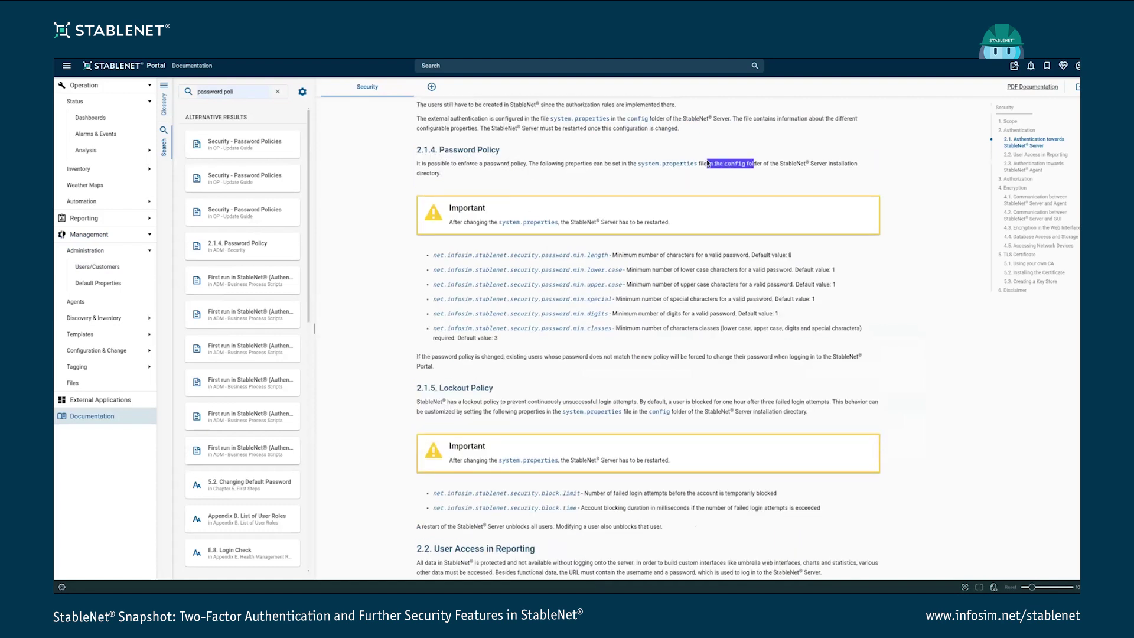
left_click(777, 162)
Log out of the portal and enter testUser as the username on the login page
left_click(110, 68)
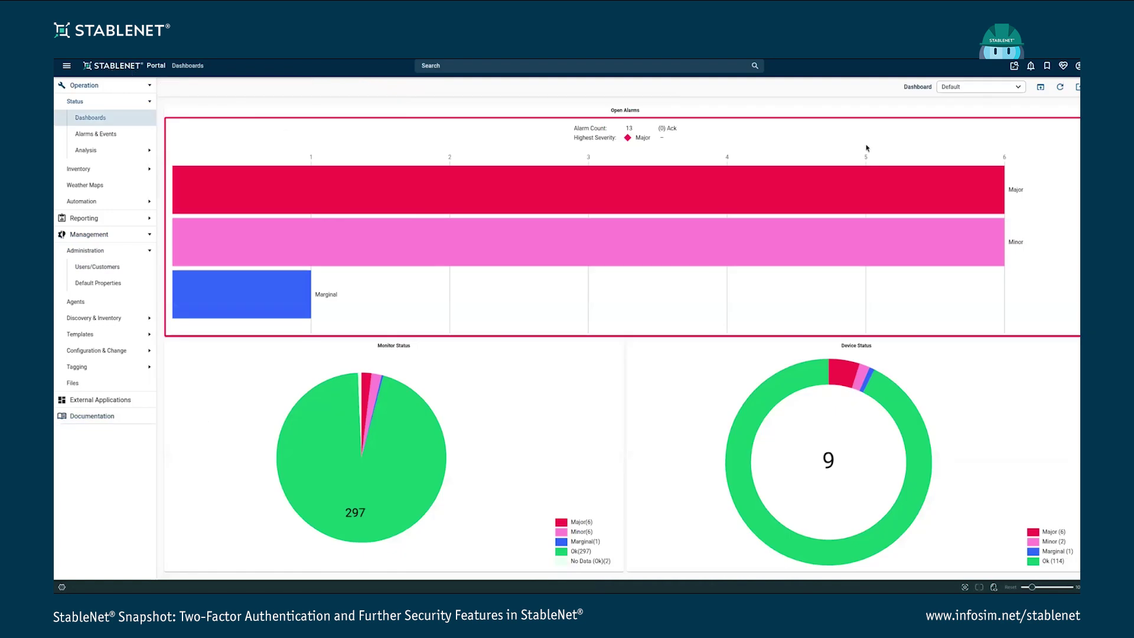
left_click(1078, 66)
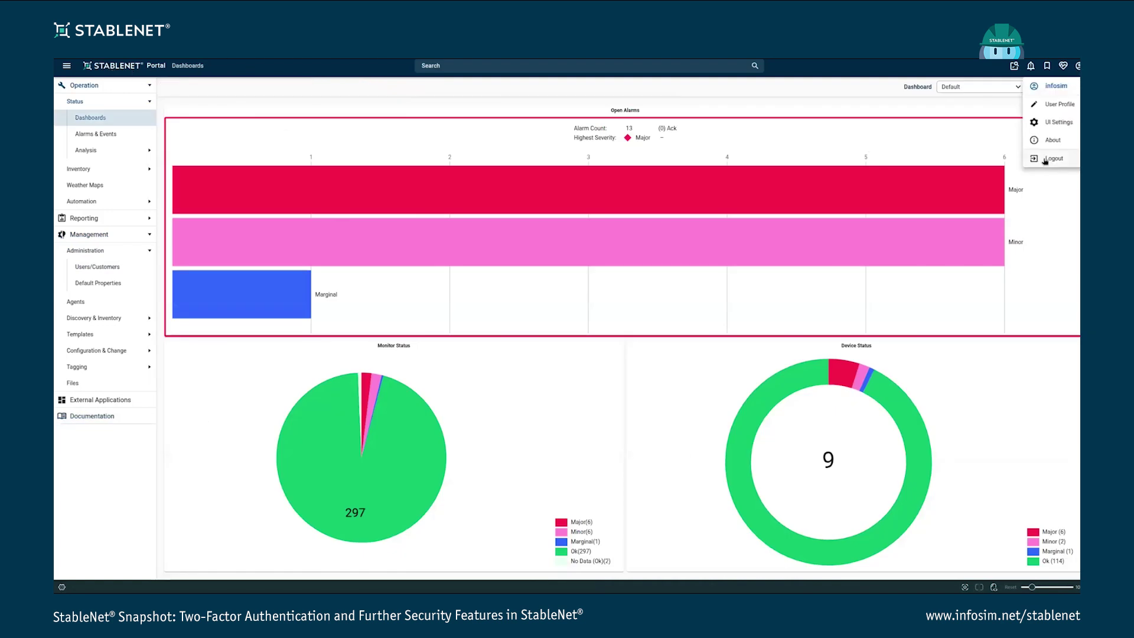
left_click(1042, 161)
left_click(526, 295)
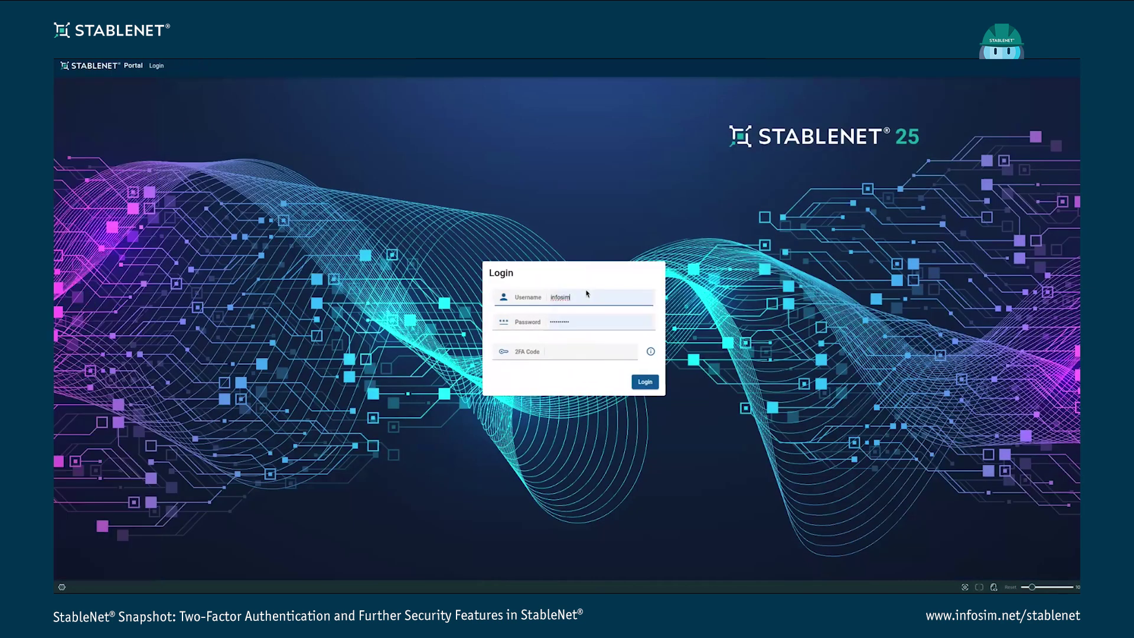
type("testUser")
Attempt three logins as testUser, then retry with a 2FA code, each rejected with a 401 error
left_click(643, 382)
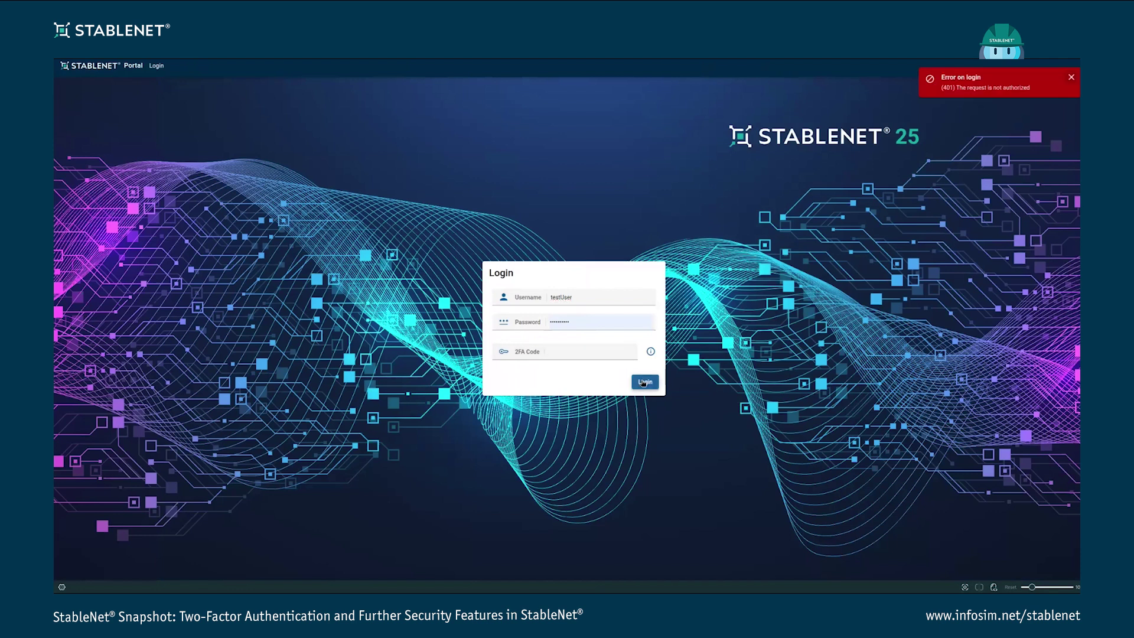
left_click(644, 382)
left_click(644, 382)
left_click(568, 355)
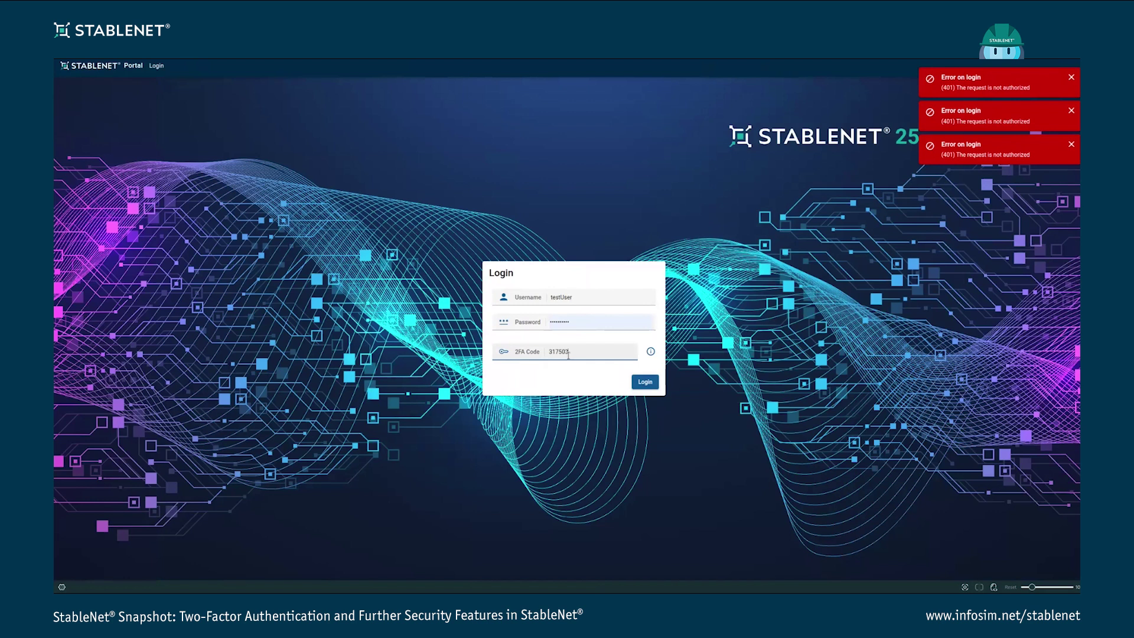
left_click(637, 382)
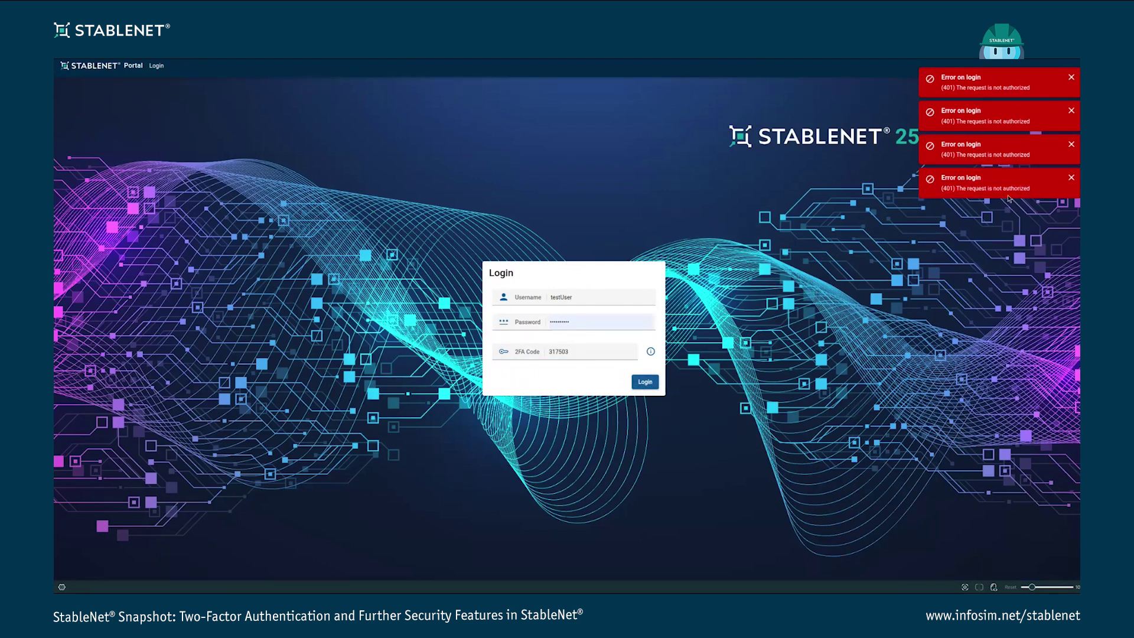